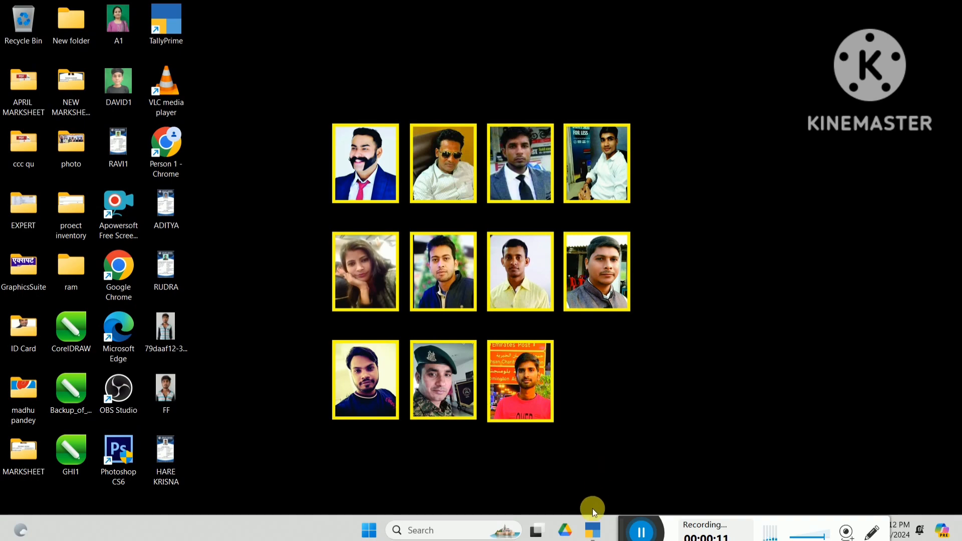
Bring TallyPrime to full screen and start a new company named 'Abcd & comapny'
{"action": "mouse_move", "coordinate": [593, 517]}
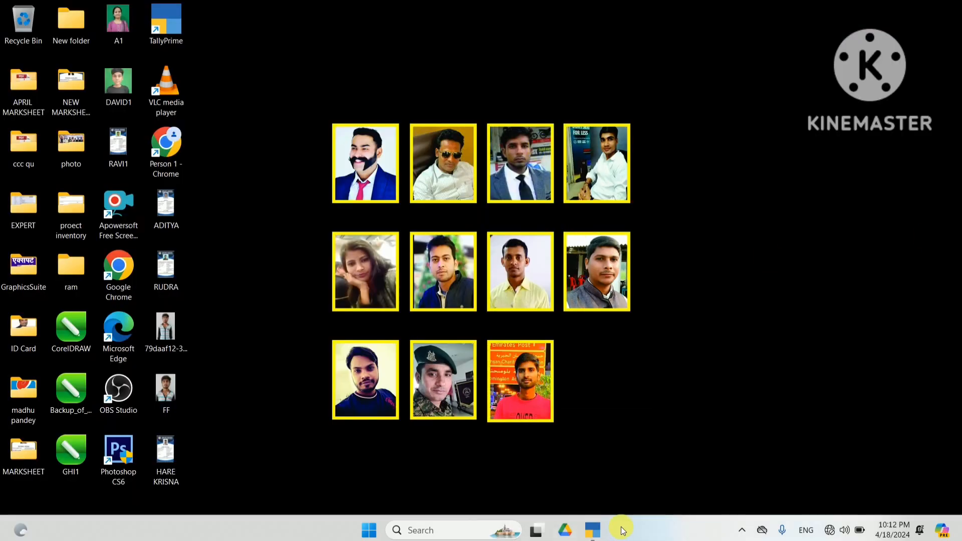
{"action": "mouse_move", "coordinate": [593, 525]}
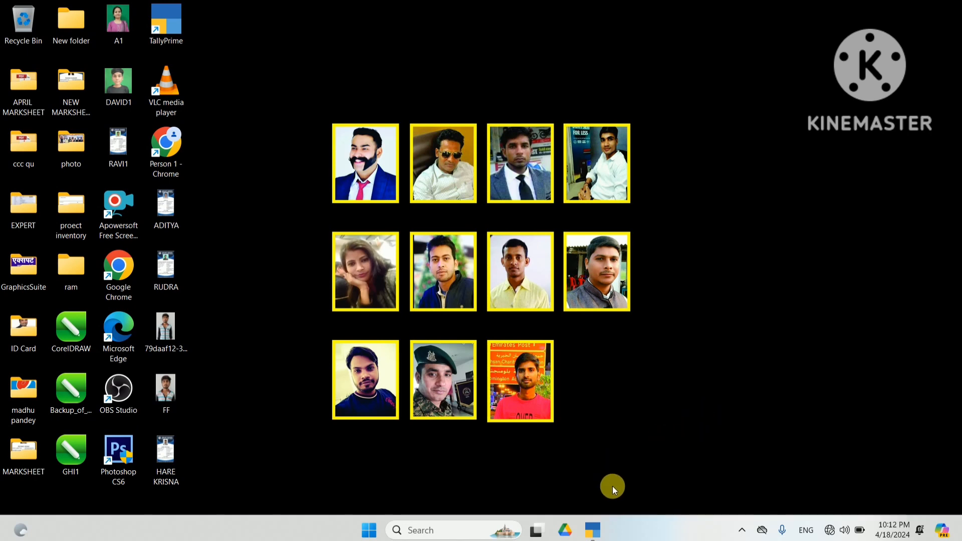
{"action": "left_click", "coordinate": [593, 535]}
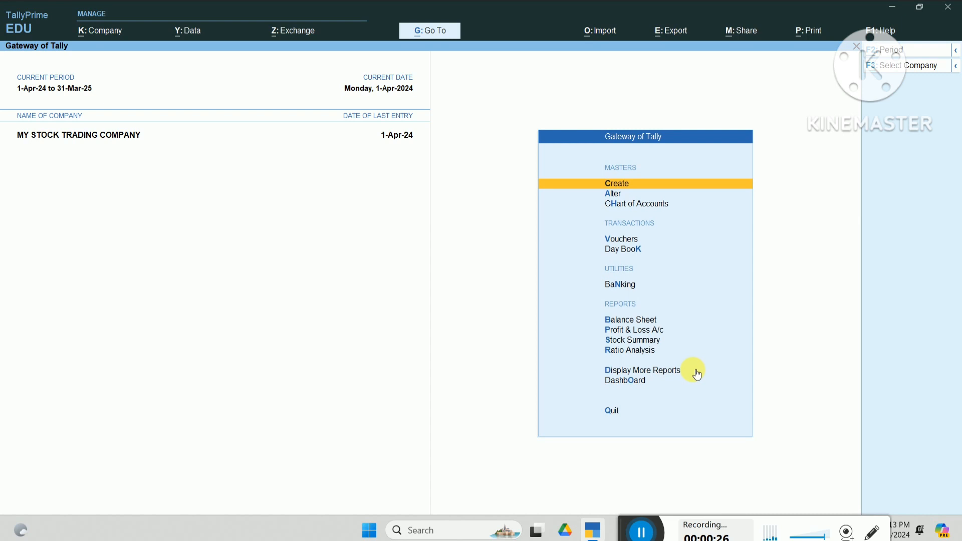
{"action": "key", "text": "alt+k"}
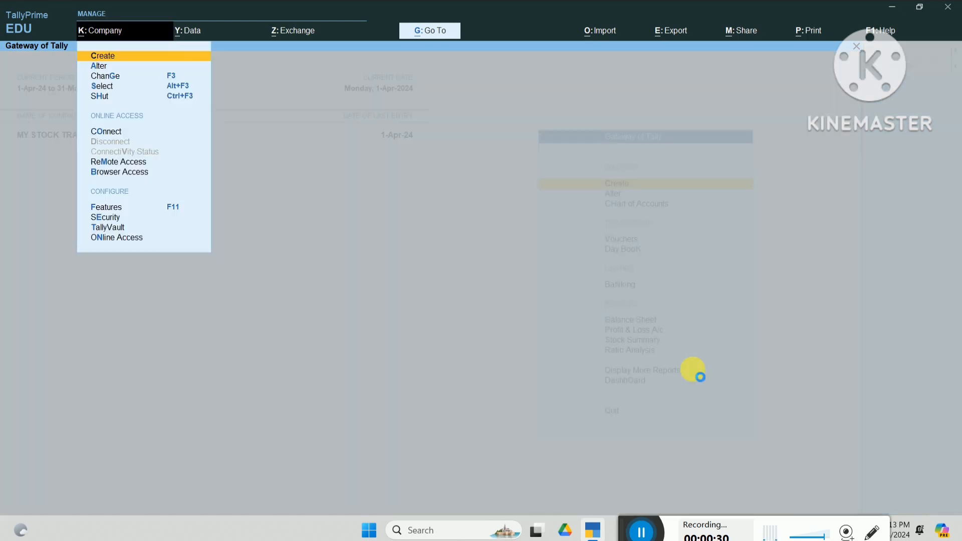
{"action": "key", "text": "Return"}
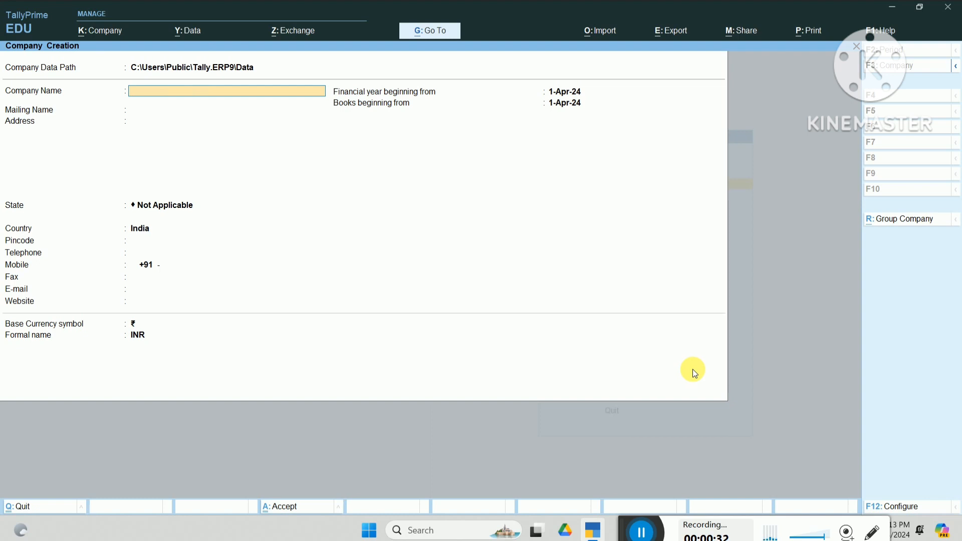
{"action": "type", "text": "Abcd & comapny"}
{"action": "key", "text": "Return"}
Enter the company's address lines and choose Uttar Pradesh as its state
{"action": "key", "text": "Return"}
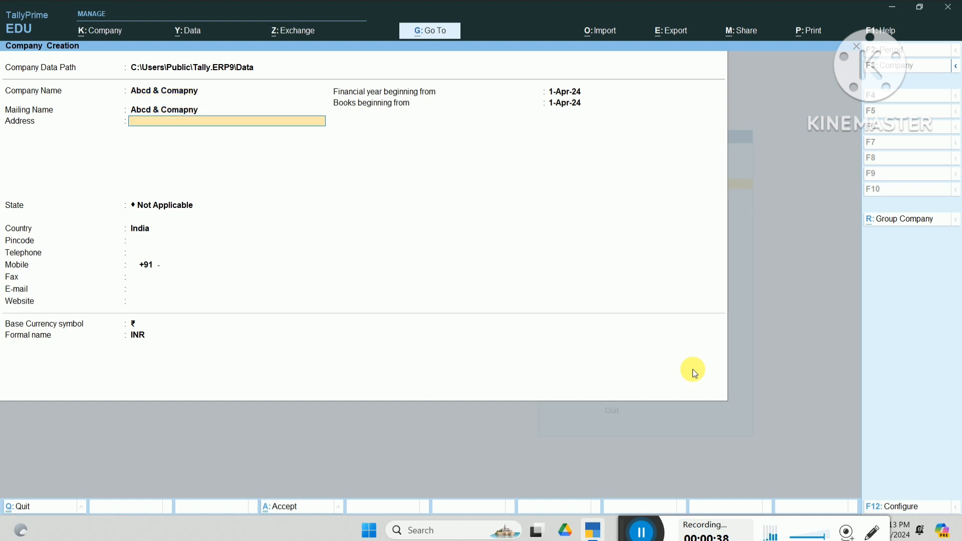
{"action": "type", "text": "Md Road"}
{"action": "key", "text": "Return"}
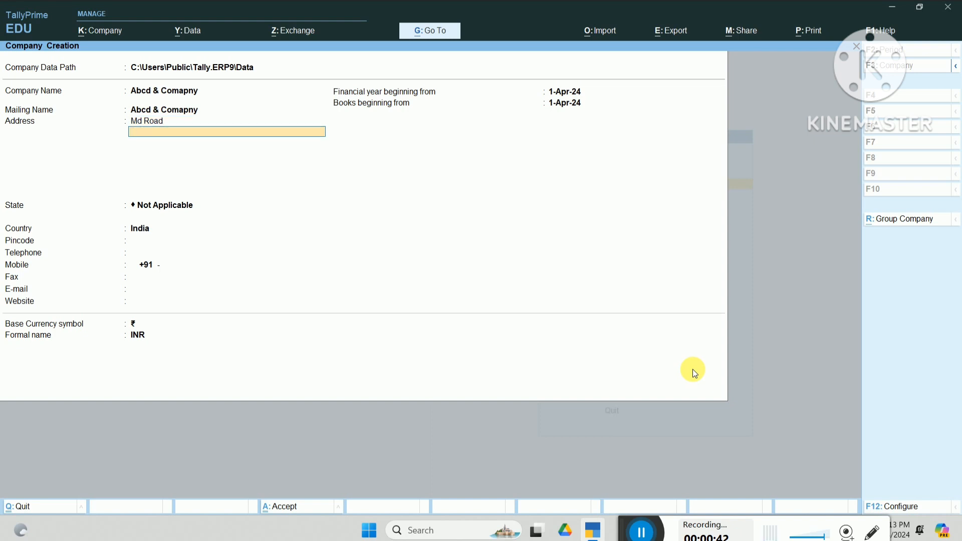
{"action": "type", "text": "Basti"}
{"action": "key", "text": "Return"}
{"action": "key", "text": "Return"}
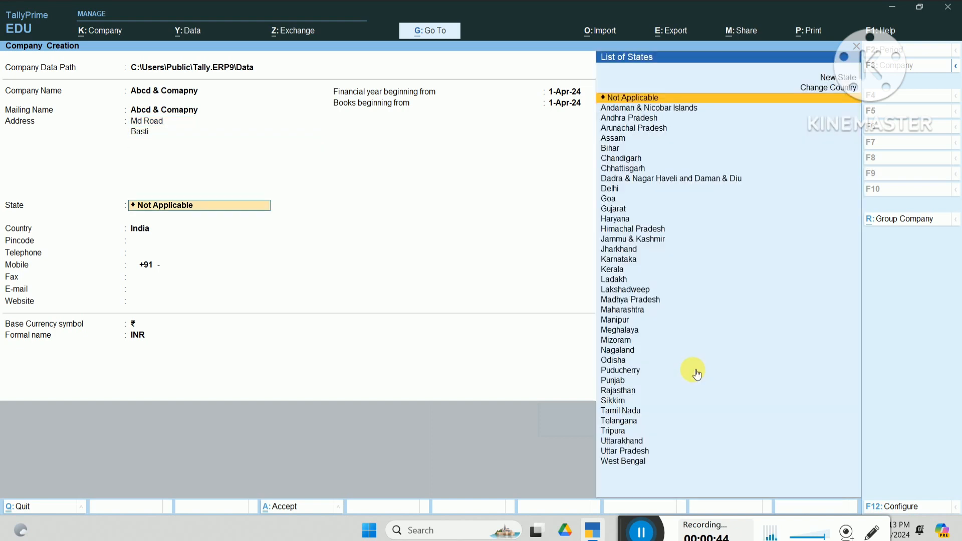
{"action": "type", "text": "U"}
{"action": "key", "text": "Down"}
Fill in the company's pincode and mobile number, then save the new company
{"action": "key", "text": "Return"}
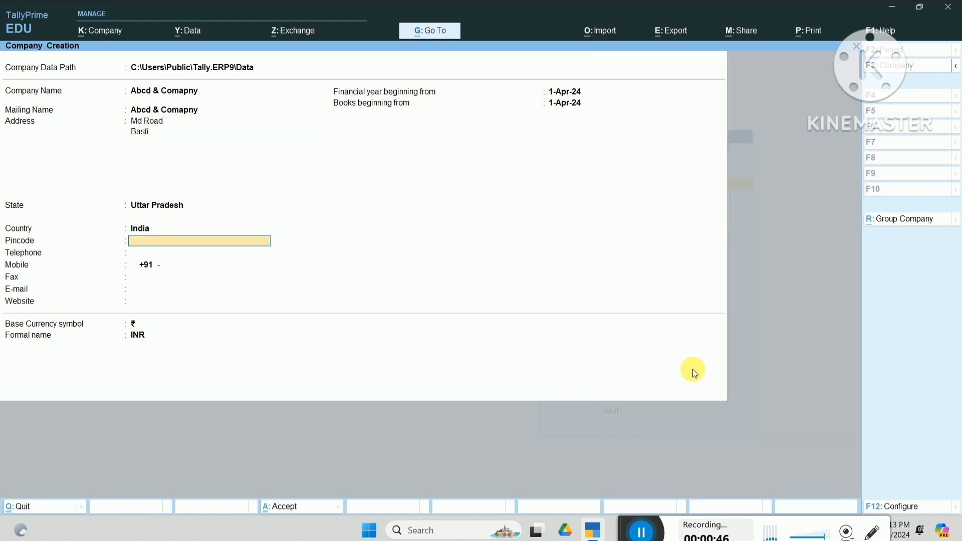
{"action": "type", "text": "2752151"}
{"action": "key", "text": "BackSpace"}
{"action": "key", "text": "BackSpace"}
{"action": "key", "text": "BackSpace"}
{"action": "key", "text": "BackSpace"}
{"action": "type", "text": "15"}
{"action": "key", "text": "BackSpace"}
{"action": "key", "text": "BackSpace"}
{"action": "type", "text": "2151"}
{"action": "key", "text": "BackSpace"}
{"action": "key", "text": "Return"}
{"action": "key", "text": "Return"}
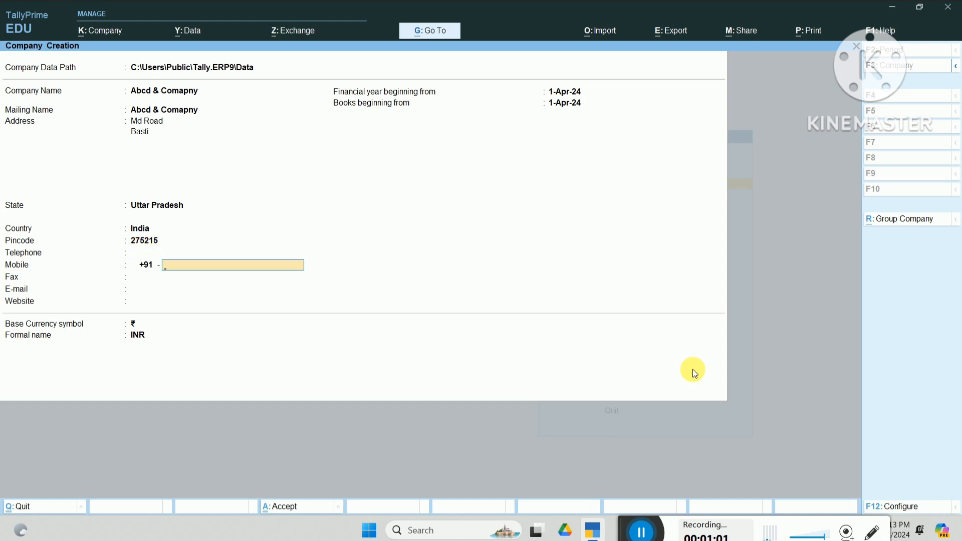
{"action": "key", "text": "Return"}
{"action": "key", "text": "Return"}
{"action": "key", "text": "Return"}
{"action": "key", "text": "Return"}
{"action": "key", "text": "Return"}
{"action": "key", "text": "Return"}
{"action": "key", "text": "Return"}
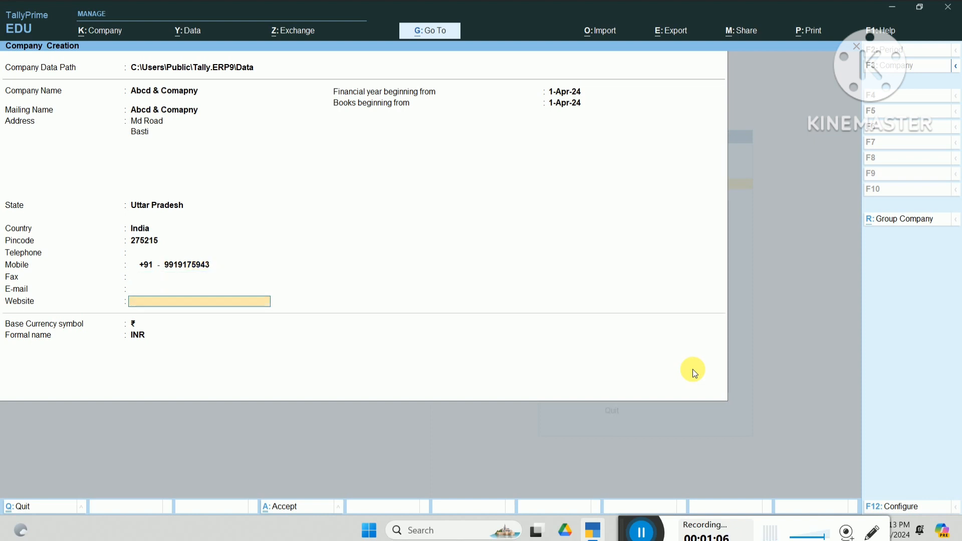
{"action": "key", "text": "Return"}
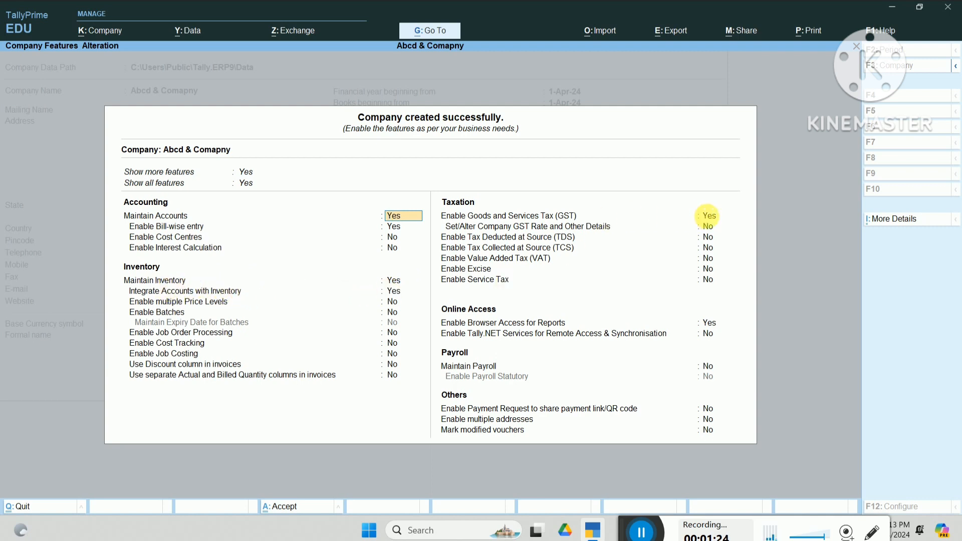
Enable Regular GST for Uttar Pradesh, enter the GSTIN, keep monthly GSTR-1 and turn on e-invoicing
{"action": "left_click", "coordinate": [710, 220]}
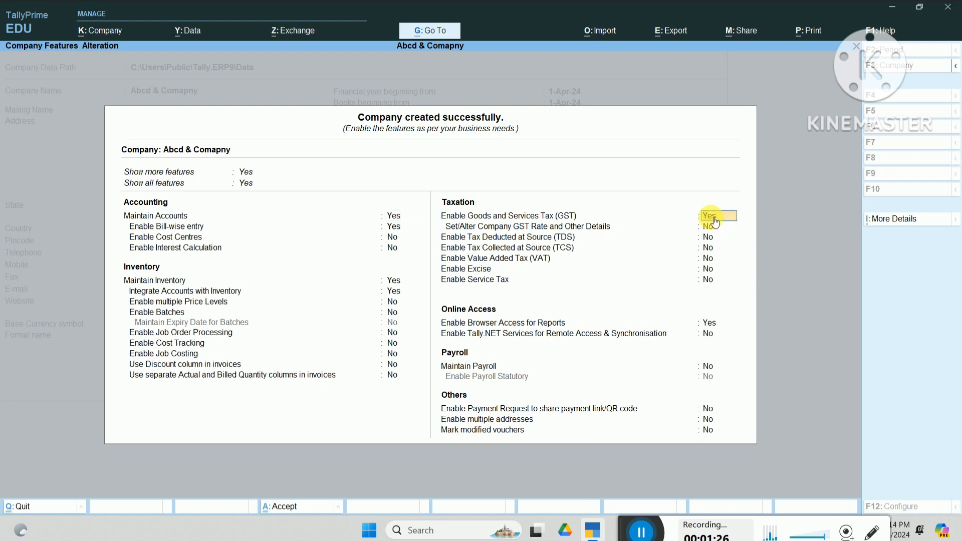
{"action": "key", "text": "Return"}
{"action": "key", "text": "Return"}
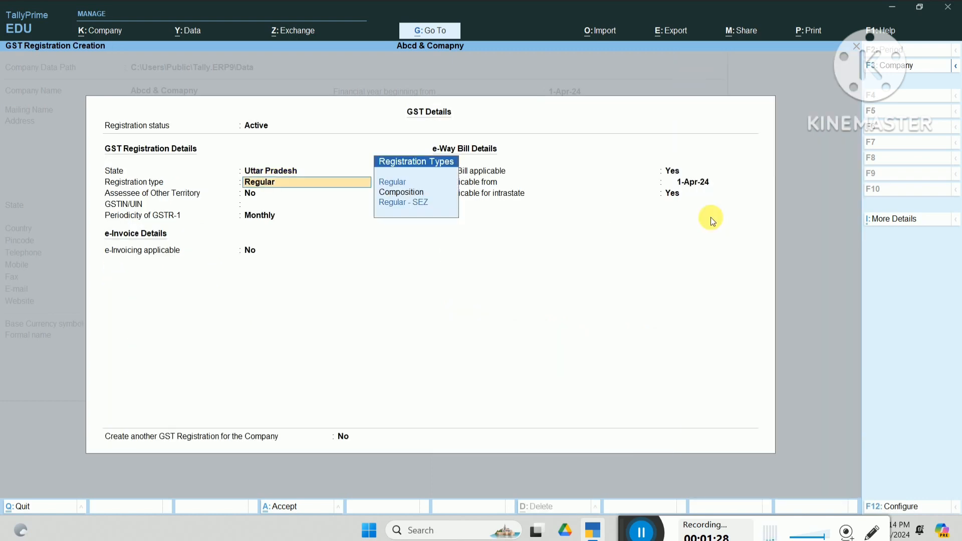
{"action": "key", "text": "Return"}
{"action": "key", "text": "Return"}
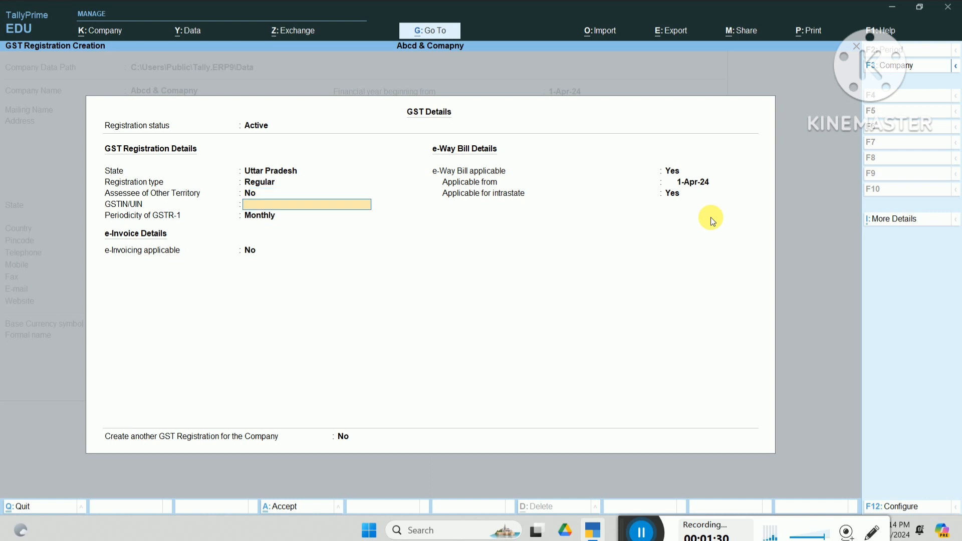
{"action": "type", "text": "0AA877676767N"}
{"action": "key", "text": "Return"}
{"action": "key", "text": "Return"}
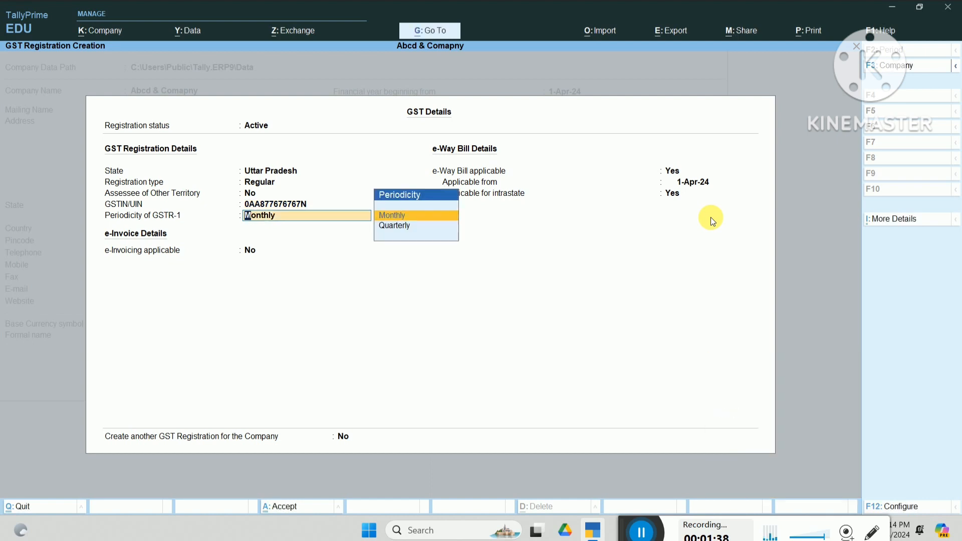
{"action": "key", "text": "Return"}
{"action": "type", "text": "y"}
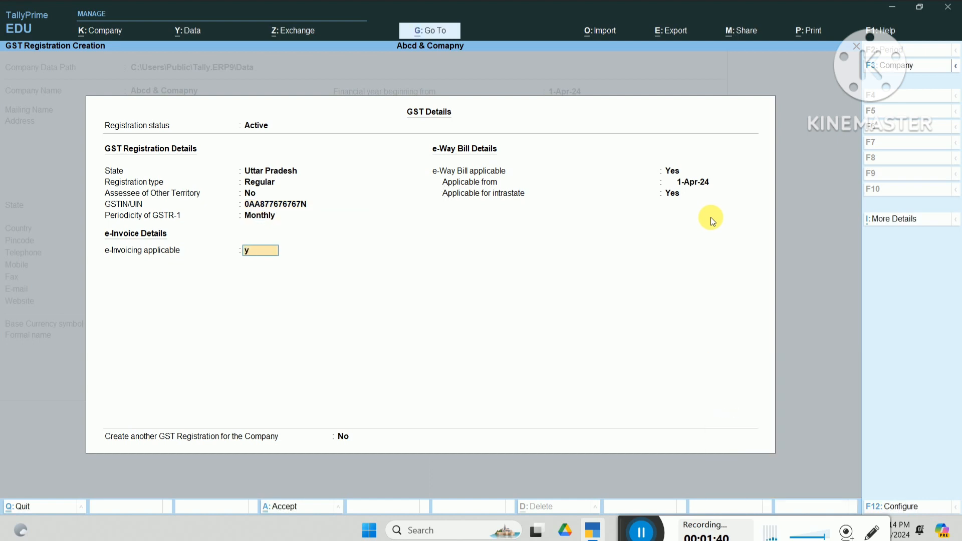
{"action": "key", "text": "Return"}
{"action": "key", "text": "Return"}
{"action": "key", "text": "Return"}
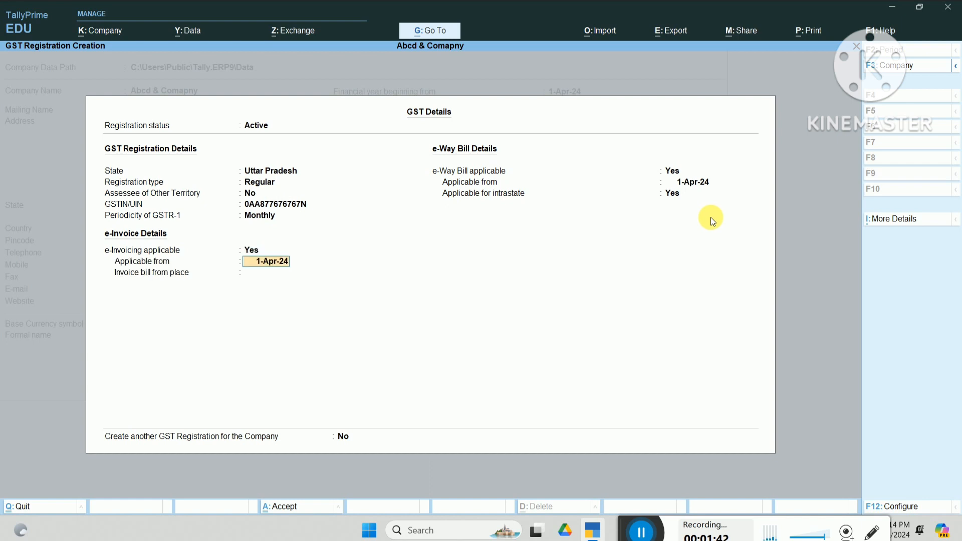
{"action": "key", "text": "Return"}
{"action": "key", "text": "Return"}
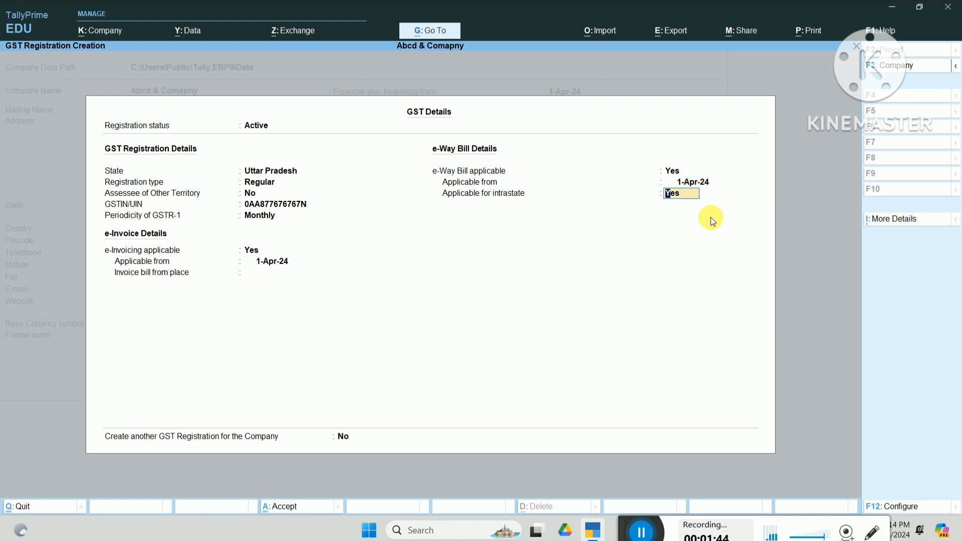
{"action": "key", "text": "Return"}
{"action": "key", "text": "Return"}
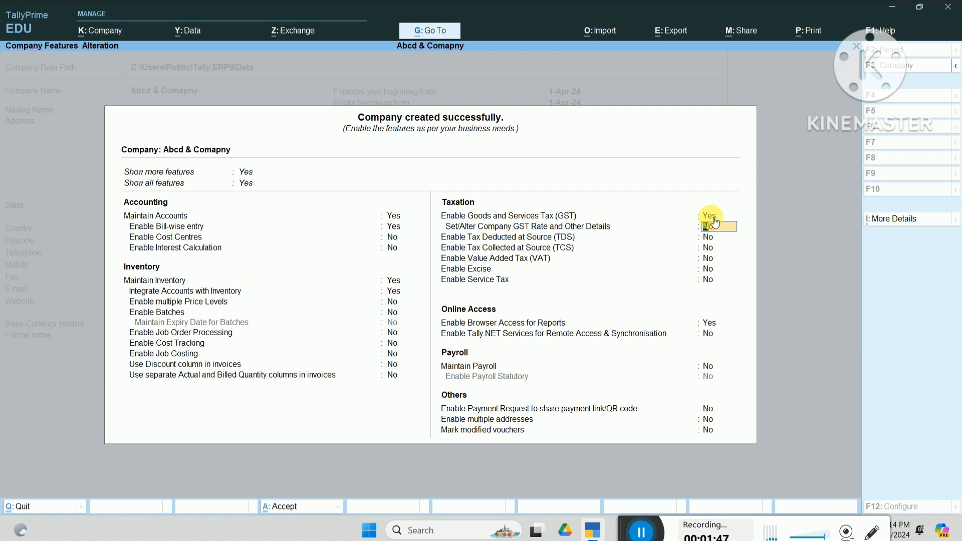
Turn on company GST rate details and specify HSN/SAC code 8532
{"action": "left_click", "coordinate": [711, 217]}
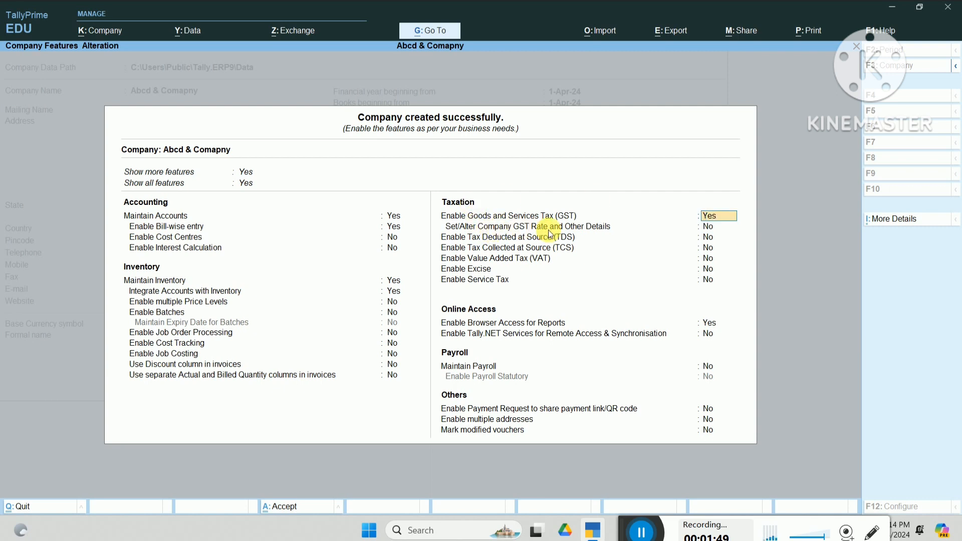
{"action": "type", "text": "y"}
{"action": "key", "text": "Return"}
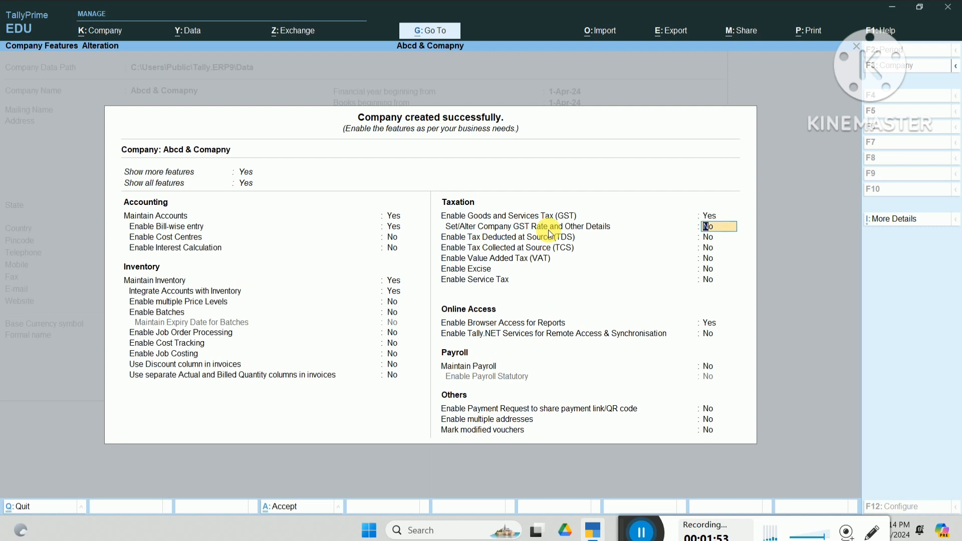
{"action": "type", "text": "y"}
{"action": "key", "text": "Return"}
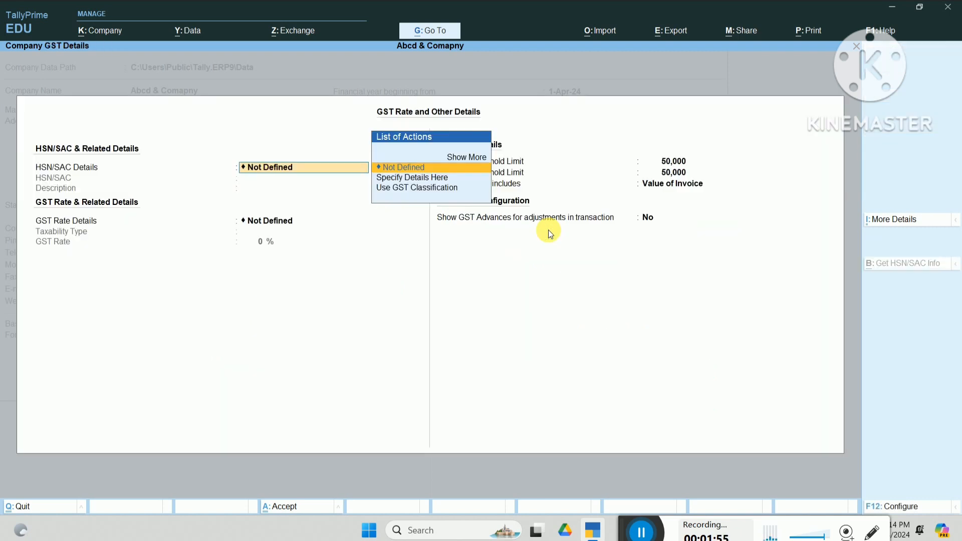
{"action": "key", "text": "Down"}
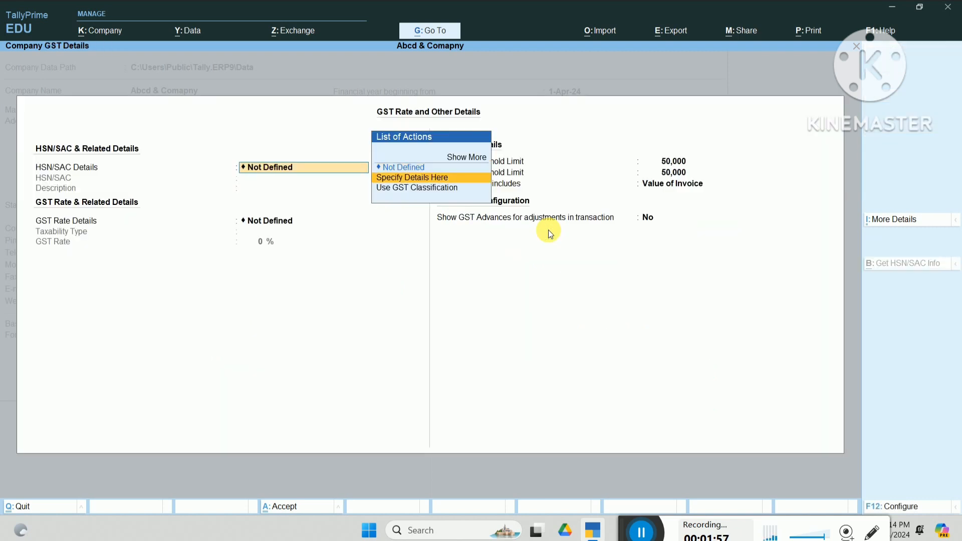
{"action": "key", "text": "Return"}
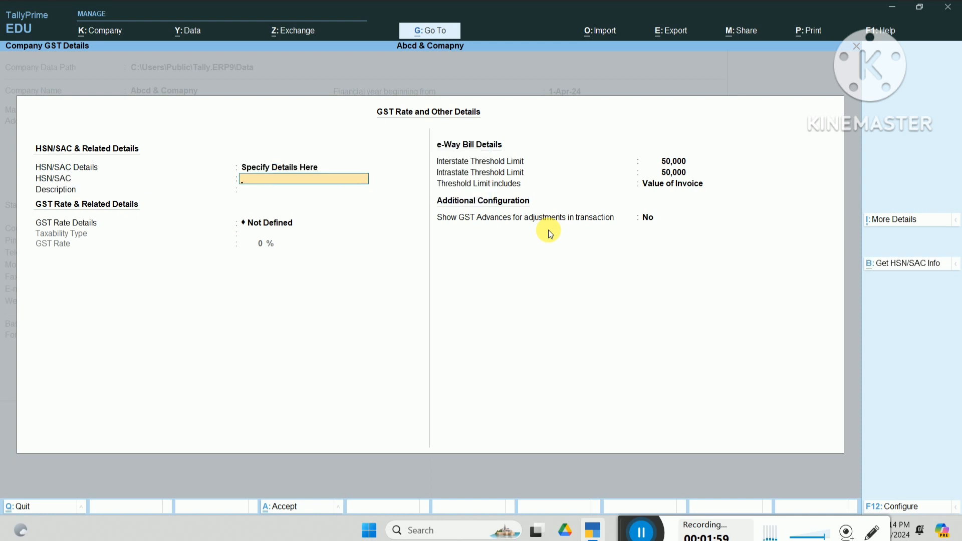
{"action": "type", "text": "854"}
{"action": "type", "text": "3"}
{"action": "key", "text": "BackSpace"}
{"action": "key", "text": "BackSpace"}
{"action": "type", "text": "32"}
{"action": "key", "text": "Return"}
Set the GST rate to 18% taxable, keep the 50,000 e-Way Bill limits, and accept the features
{"action": "key", "text": "Return"}
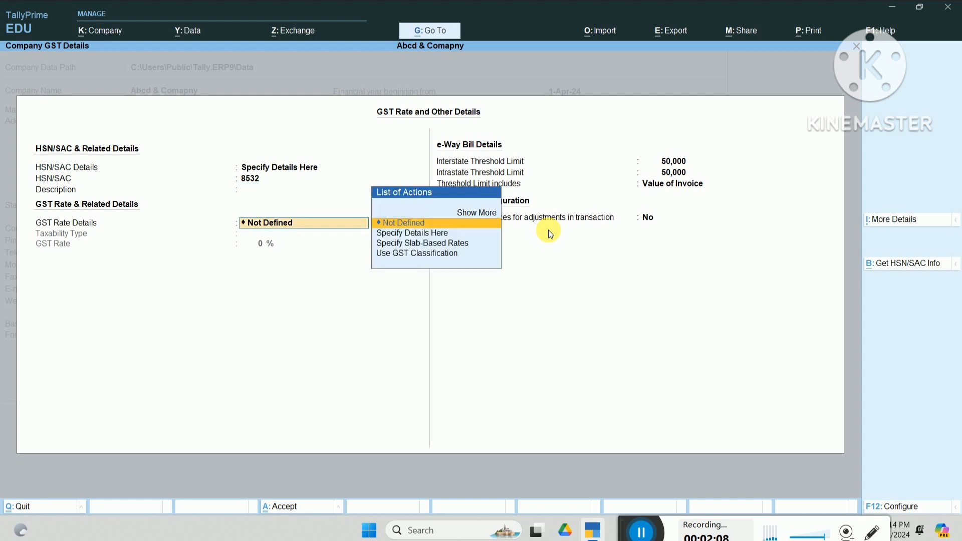
{"action": "key", "text": "Down"}
{"action": "key", "text": "Return"}
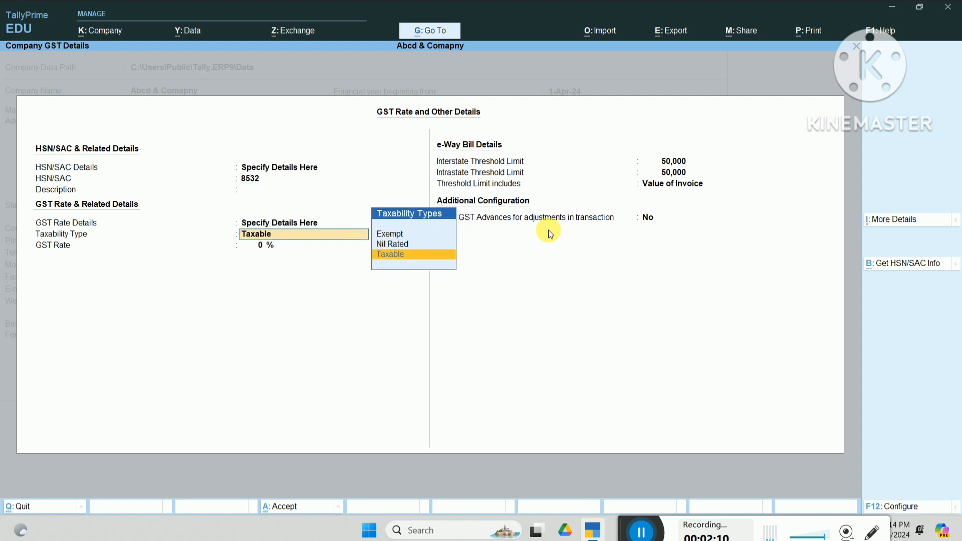
{"action": "key", "text": "Return"}
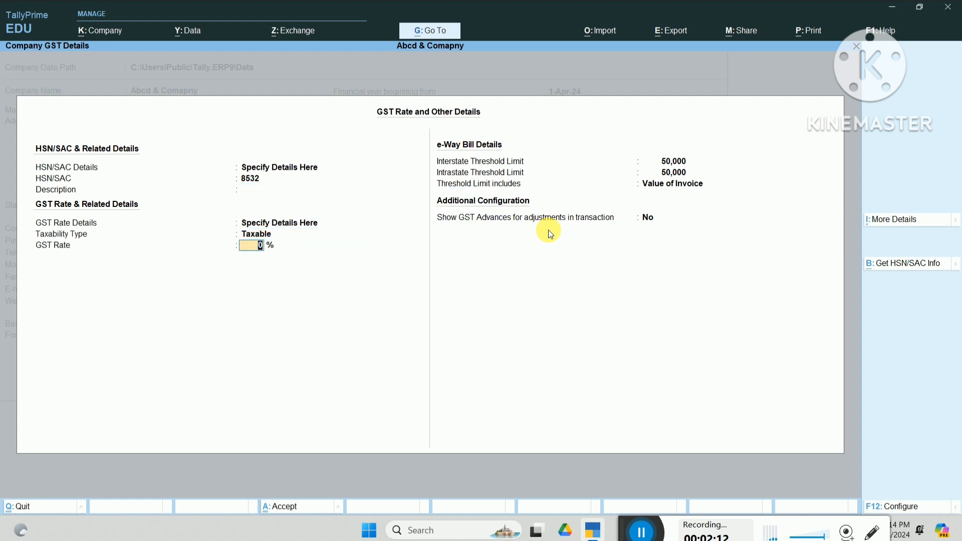
{"action": "type", "text": "18"}
{"action": "key", "text": "Return"}
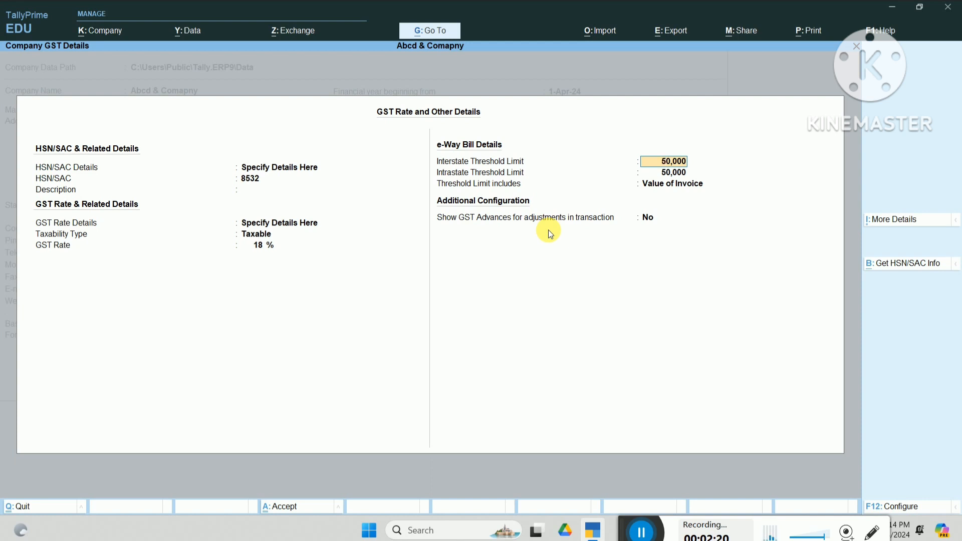
{"action": "key", "text": "Return"}
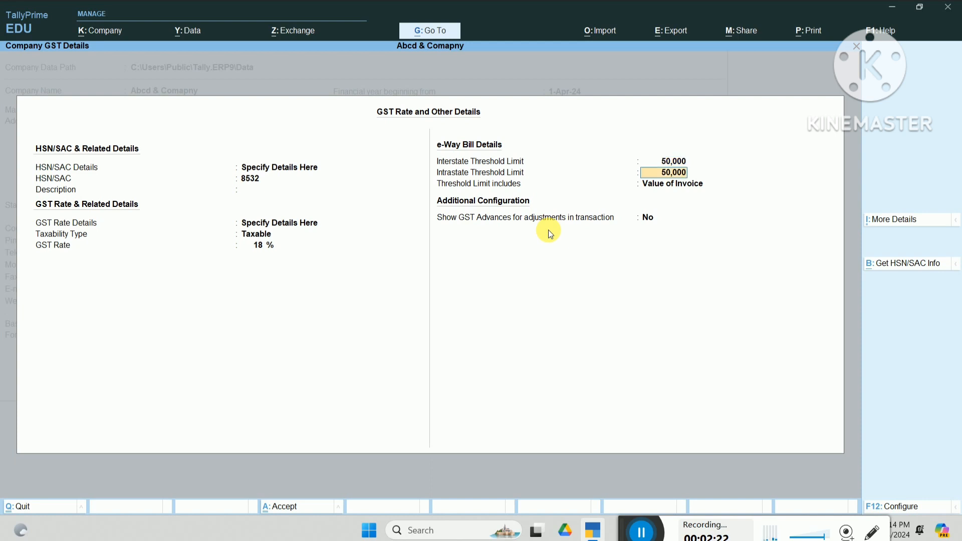
{"action": "key", "text": "Return"}
{"action": "key", "text": "Return"}
{"action": "key", "text": "Return"}
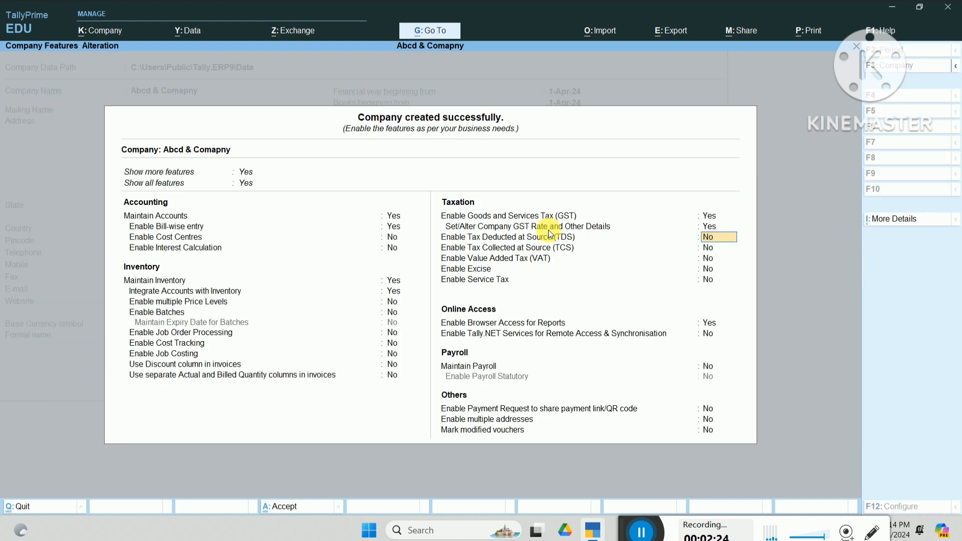
{"action": "key", "text": "Return"}
{"action": "key", "text": "Return"}
{"action": "key", "text": "Return"}
{"action": "key", "text": "Return"}
{"action": "key", "text": "Return"}
{"action": "key", "text": "Return"}
{"action": "key", "text": "Return"}
{"action": "key", "text": "Return"}
{"action": "key", "text": "Return"}
{"action": "key", "text": "Return"}
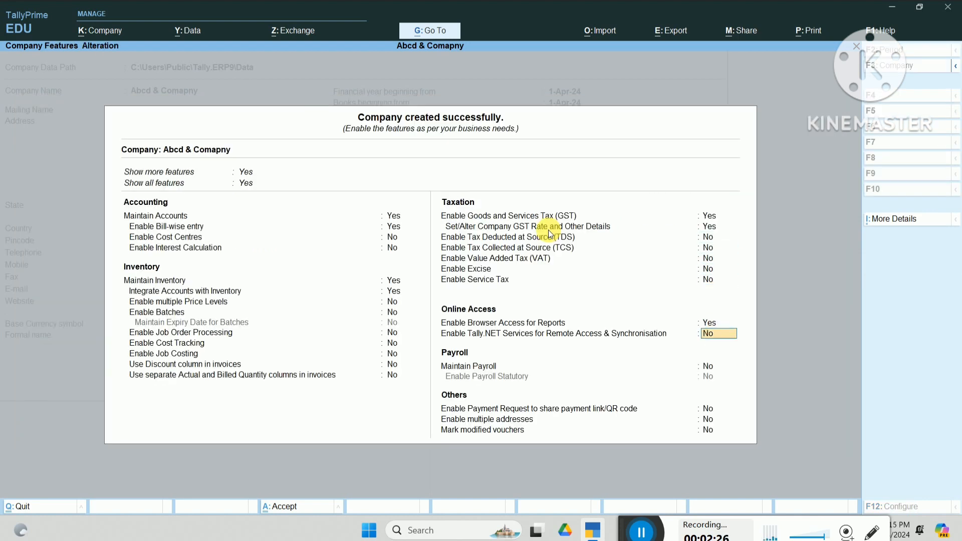
{"action": "key", "text": "Return"}
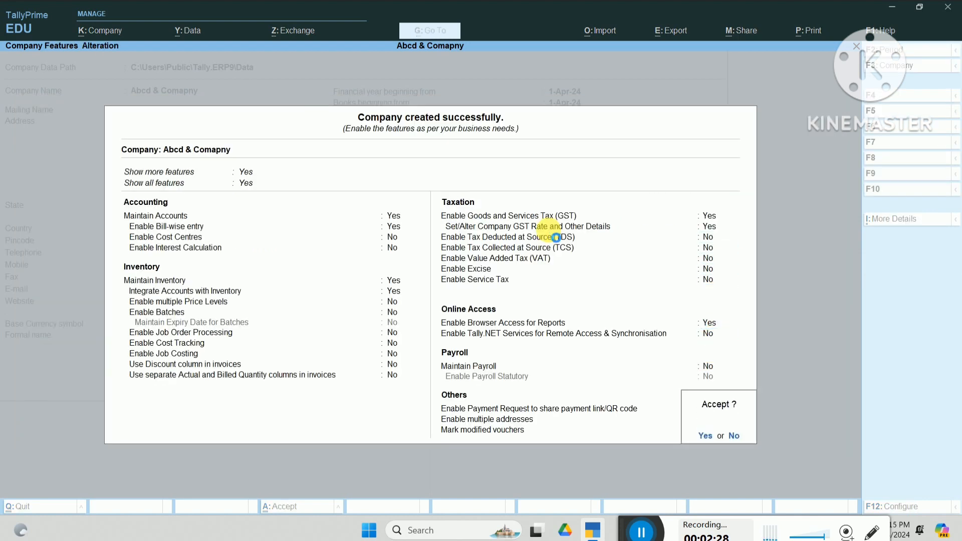
{"action": "key", "text": "Return"}
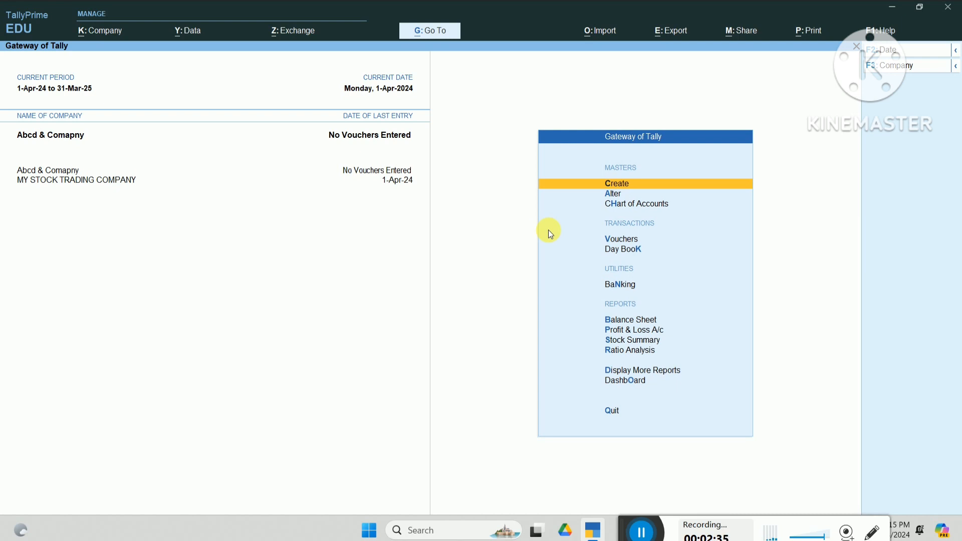
Open a Purchase voucher with invoice no. 1 dated 1-Apr-24 and begin a new party ledger
{"action": "key", "text": "Down"}
{"action": "key", "text": "Down"}
{"action": "key", "text": "Down"}
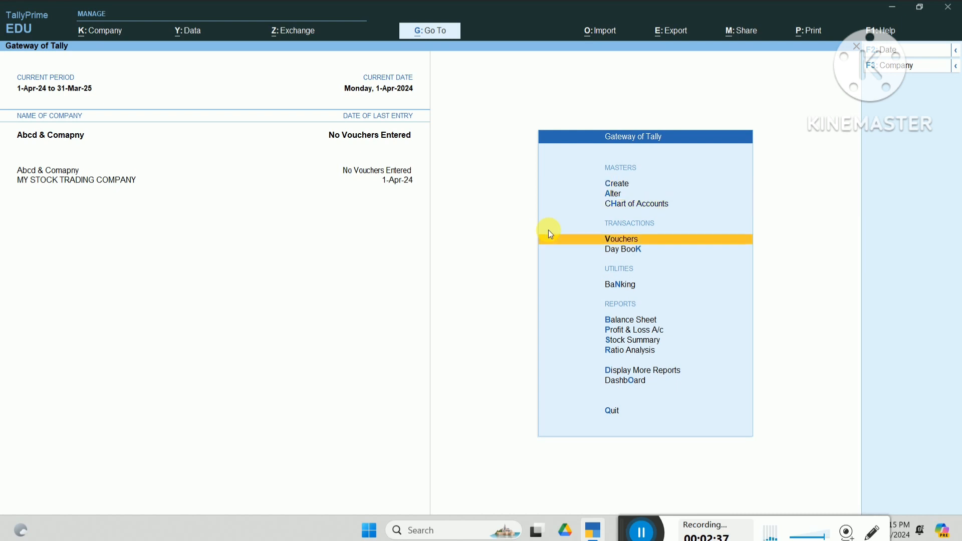
{"action": "key", "text": "Return"}
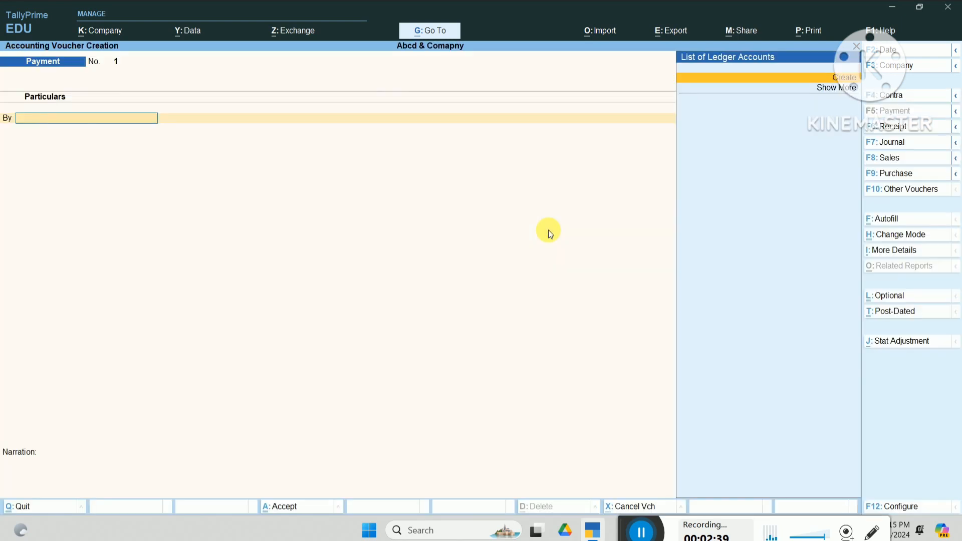
{"action": "key", "text": "F9"}
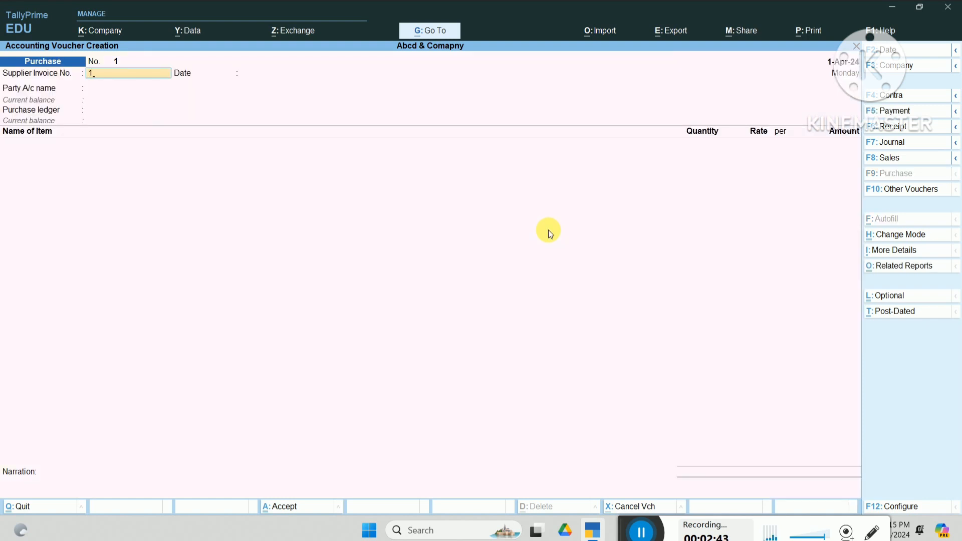
{"action": "key", "text": "Return"}
{"action": "key", "text": "Return"}
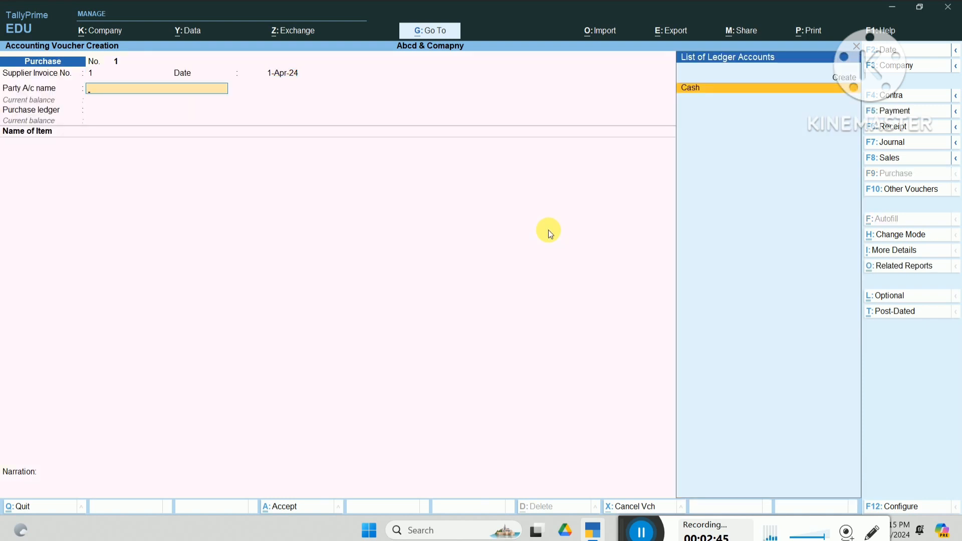
{"action": "key", "text": "ctrl"}
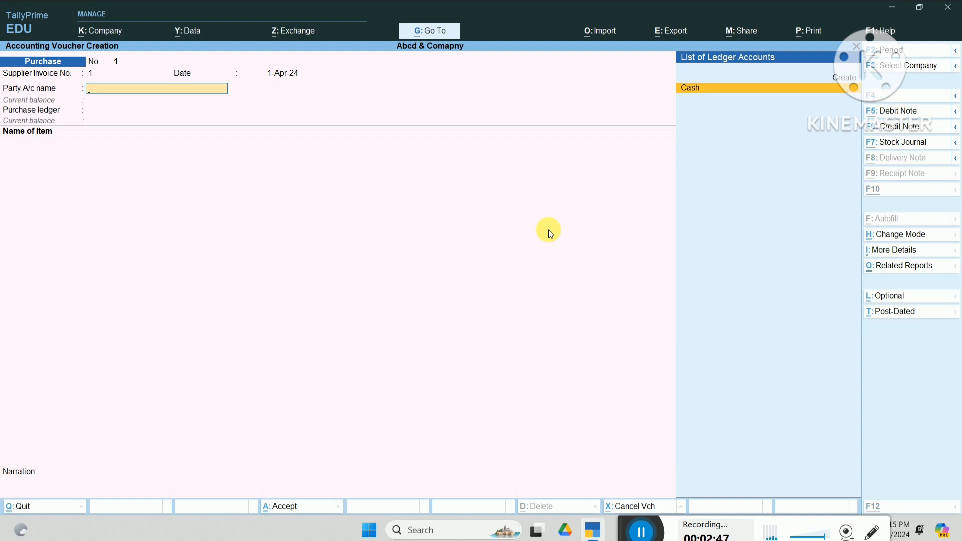
{"action": "key", "text": "alt+c"}
Name the supplier ledger 'Ms Bajaj' under Sundry Creditors and fill in its address and pincode
{"action": "type", "text": "Ms Bajaj"}
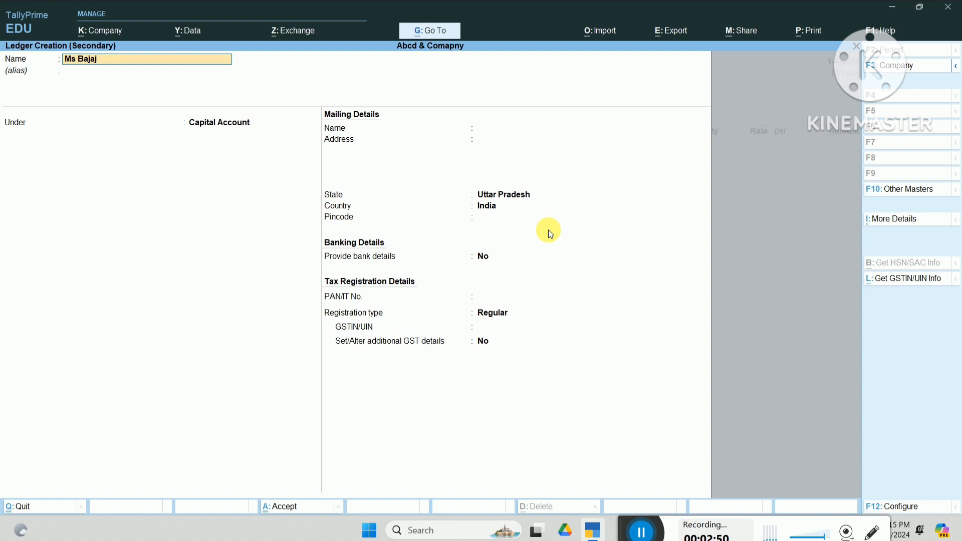
{"action": "key", "text": "Return"}
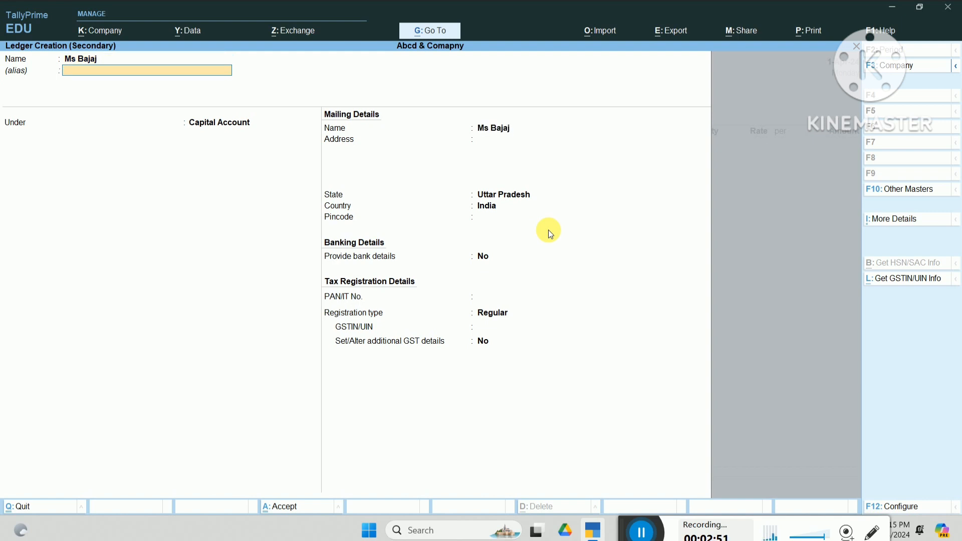
{"action": "key", "text": "Return"}
{"action": "type", "text": "Sun"}
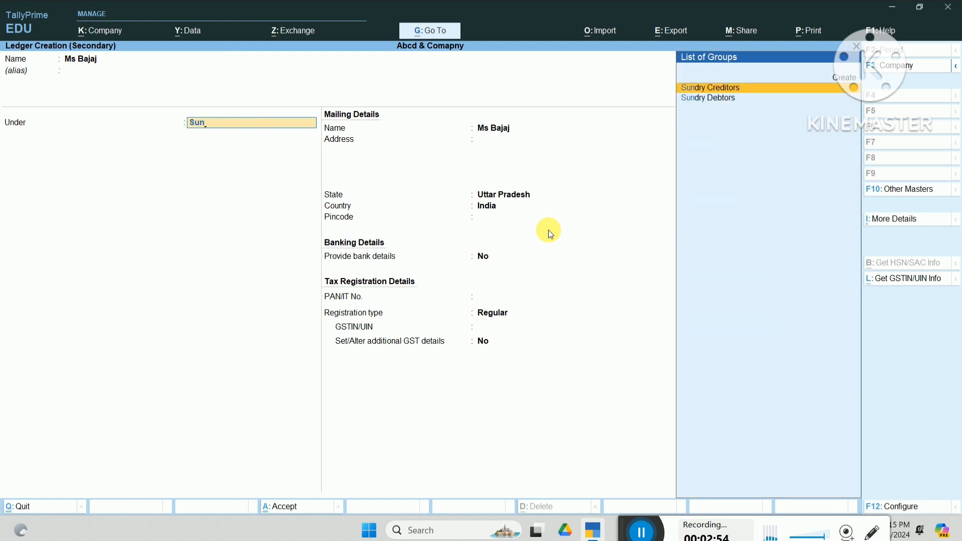
{"action": "key", "text": "Return"}
{"action": "key", "text": "Return"}
{"action": "key", "text": "Return"}
{"action": "key", "text": "Return"}
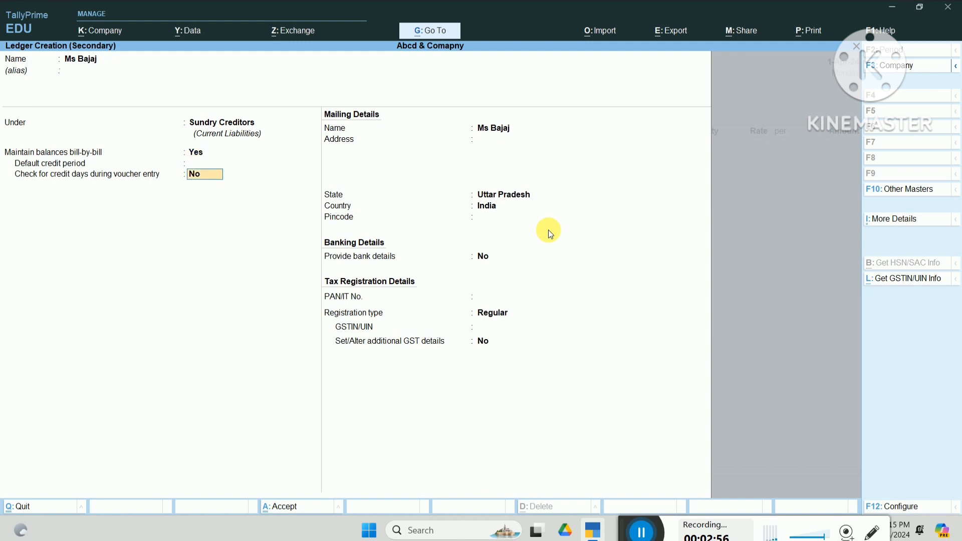
{"action": "type", "text": "L"}
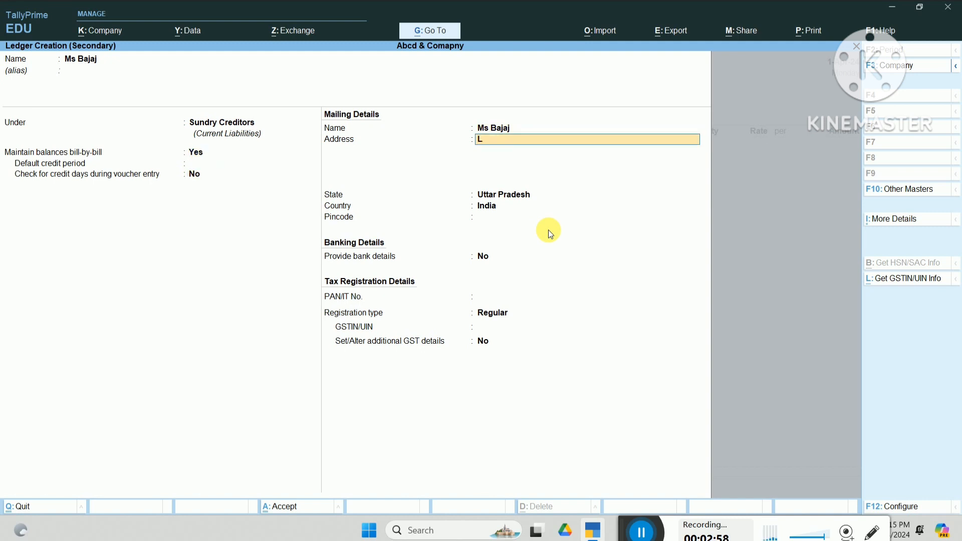
{"action": "type", "text": "ucknow"}
{"action": "key", "text": "Return"}
{"action": "key", "text": "Return"}
{"action": "key", "text": "Return"}
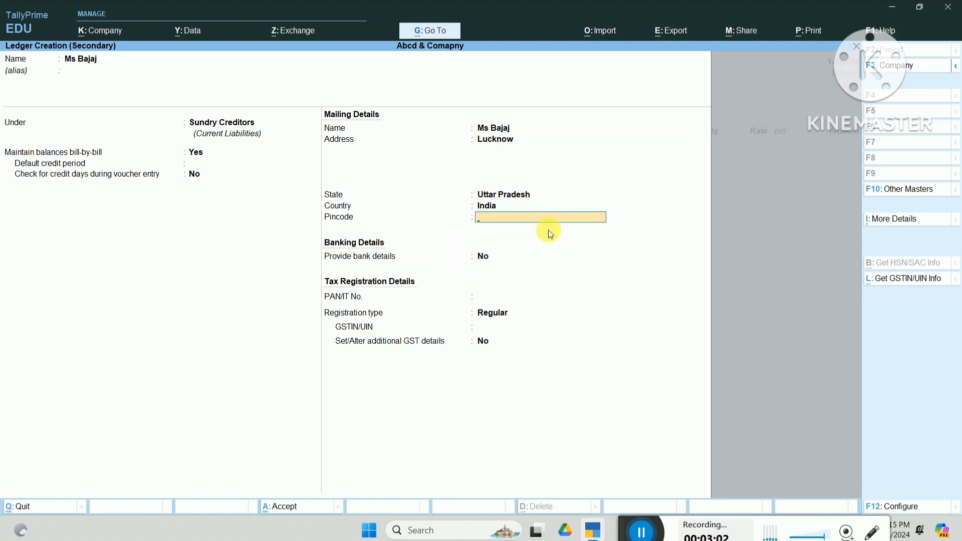
{"action": "type", "text": "272110"}
{"action": "key", "text": "Return"}
{"action": "key", "text": "Return"}
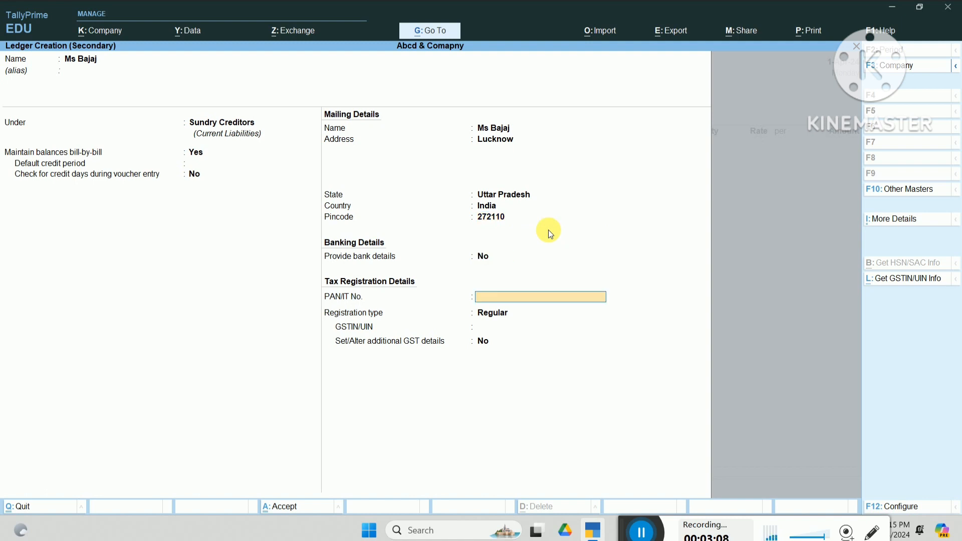
{"action": "key", "text": "Return"}
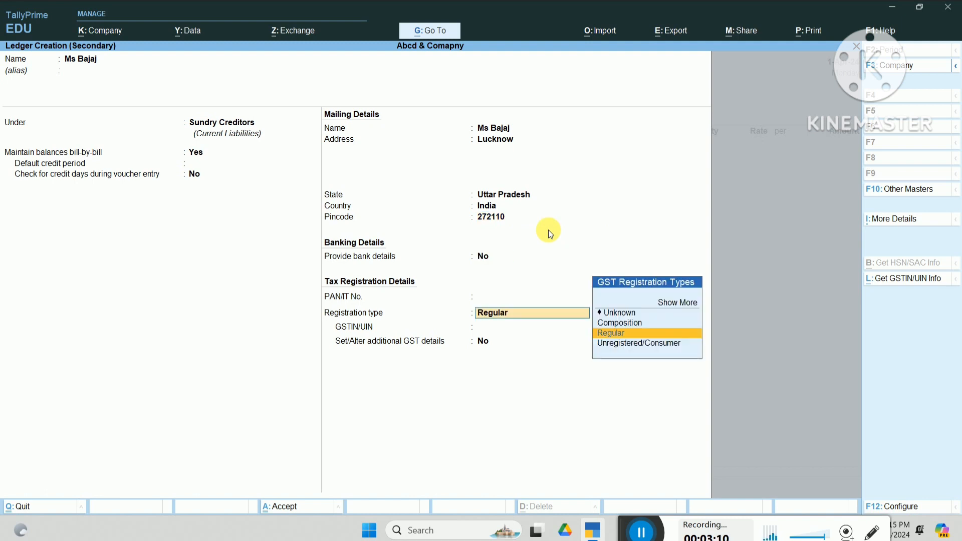
Keep Regular GST registration, enter the supplier's GSTIN, and enable additional GST details
{"action": "key", "text": "Return"}
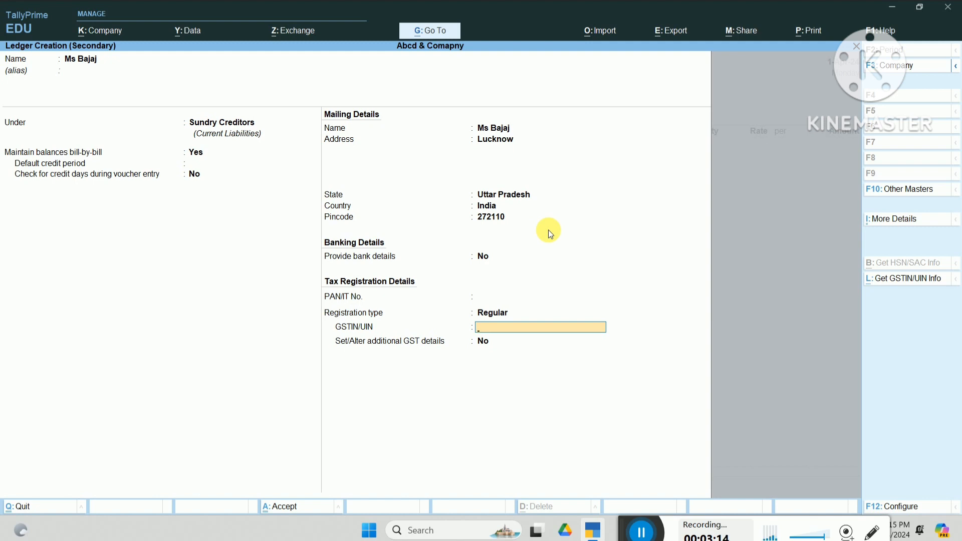
{"action": "type", "text": "LKO8748734N"}
{"action": "key", "text": "Return"}
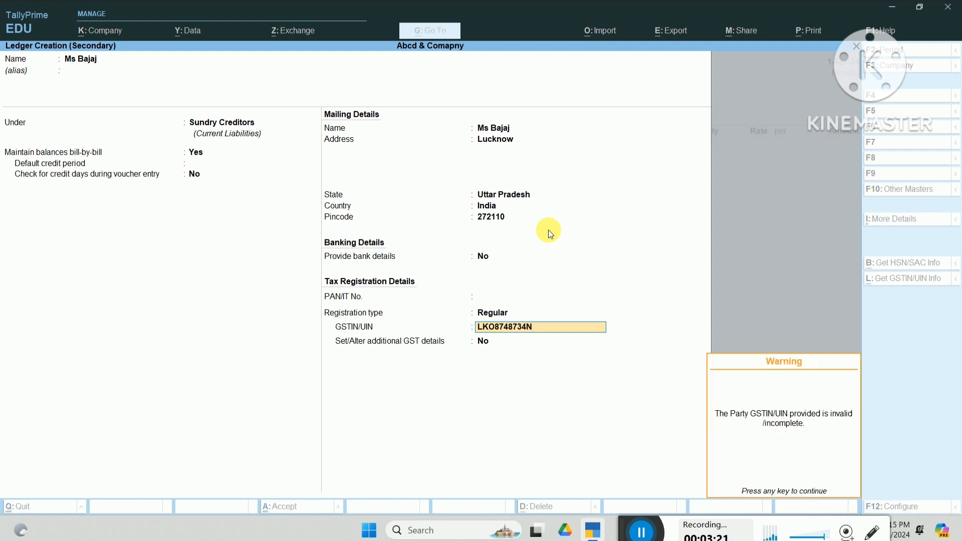
{"action": "key", "text": "Return"}
{"action": "type", "text": "y"}
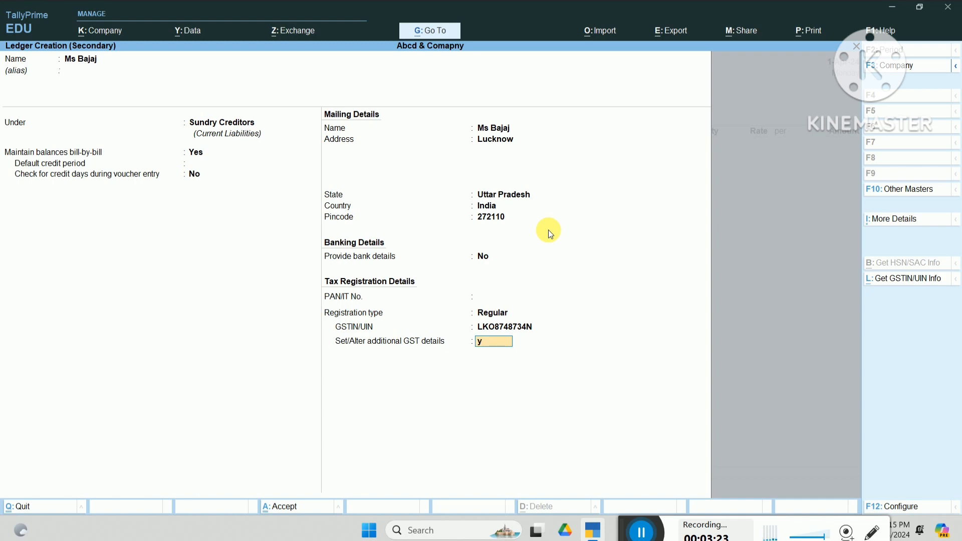
{"action": "key", "text": "Return"}
{"action": "key", "text": "Return"}
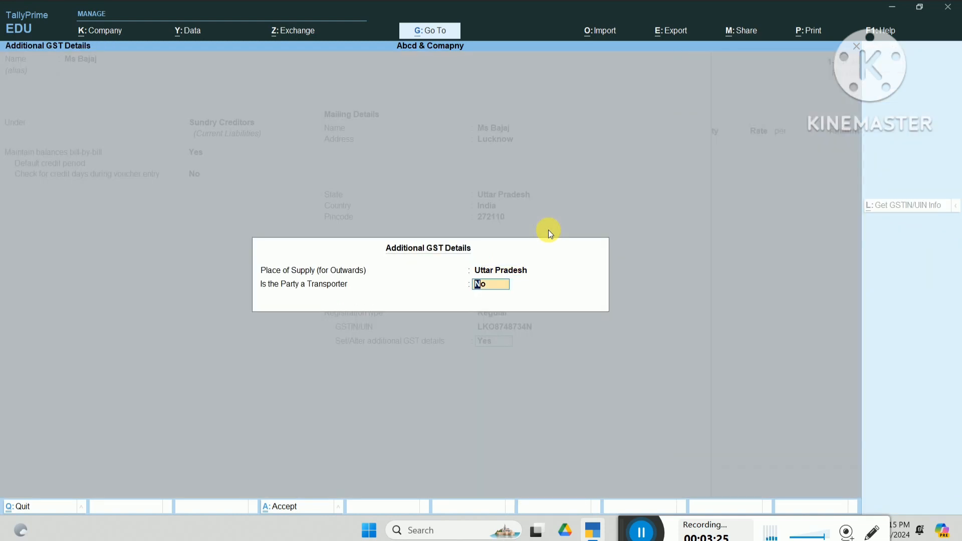
{"action": "key", "text": "Return"}
Save the supplier ledger, select it as the party, and confirm receipt and party details
{"action": "key", "text": "Escape"}
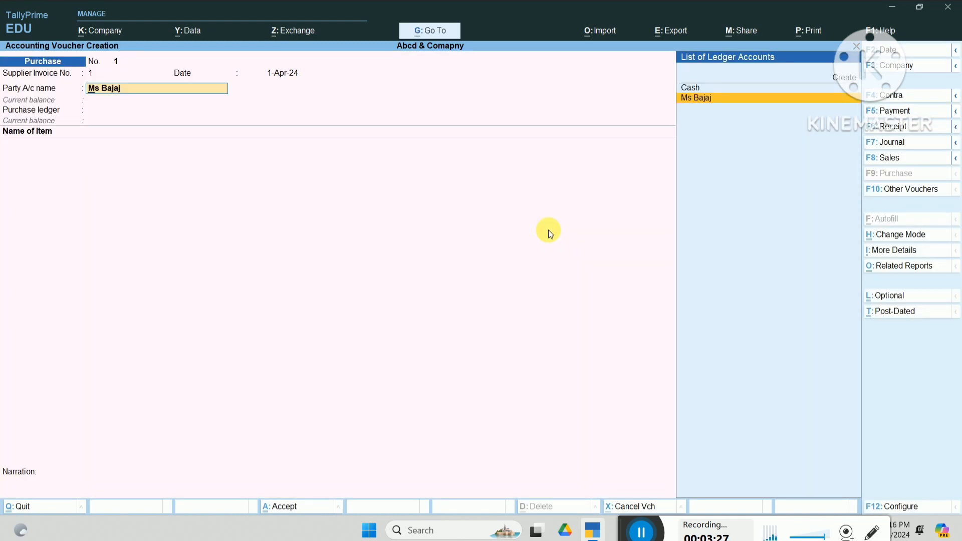
{"action": "key", "text": "Return"}
{"action": "key", "text": "Return"}
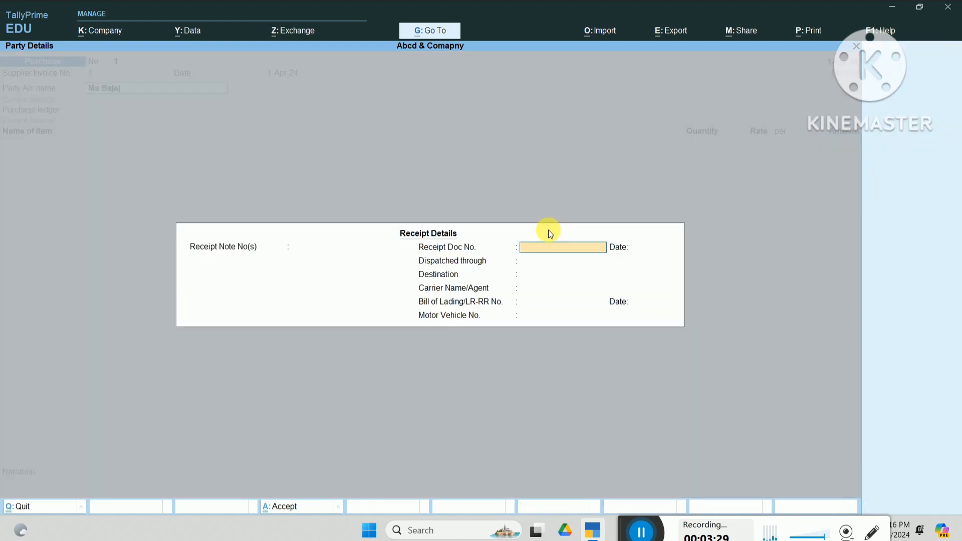
{"action": "key", "text": "Return"}
{"action": "key", "text": "Return"}
{"action": "key", "text": "Return"}
{"action": "key", "text": "Return"}
{"action": "key", "text": "Return"}
{"action": "key", "text": "Return"}
{"action": "key", "text": "Return"}
{"action": "key", "text": "Return"}
{"action": "key", "text": "Return"}
{"action": "key", "text": "Return"}
{"action": "key", "text": "Return"}
{"action": "key", "text": "Return"}
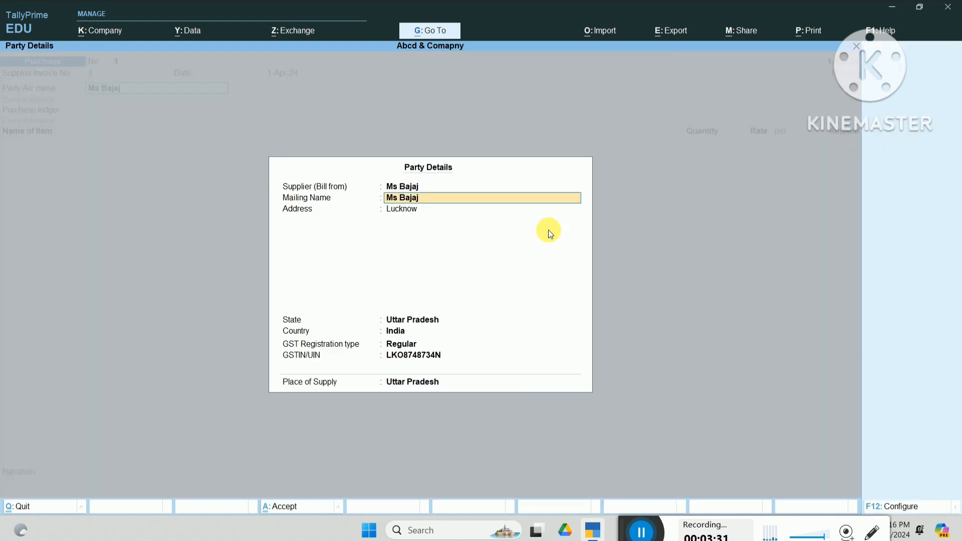
{"action": "key", "text": "Return"}
{"action": "key", "text": "Return"}
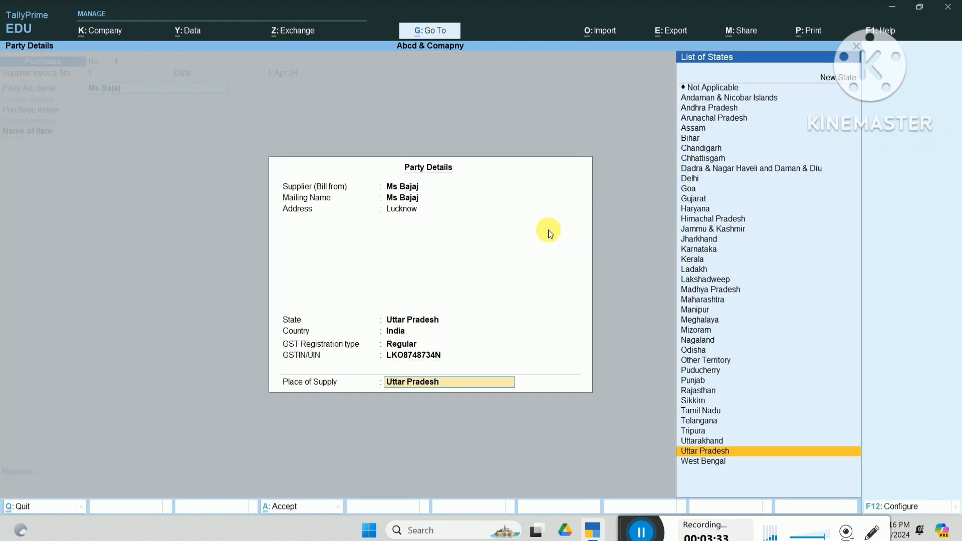
{"action": "key", "text": "Return"}
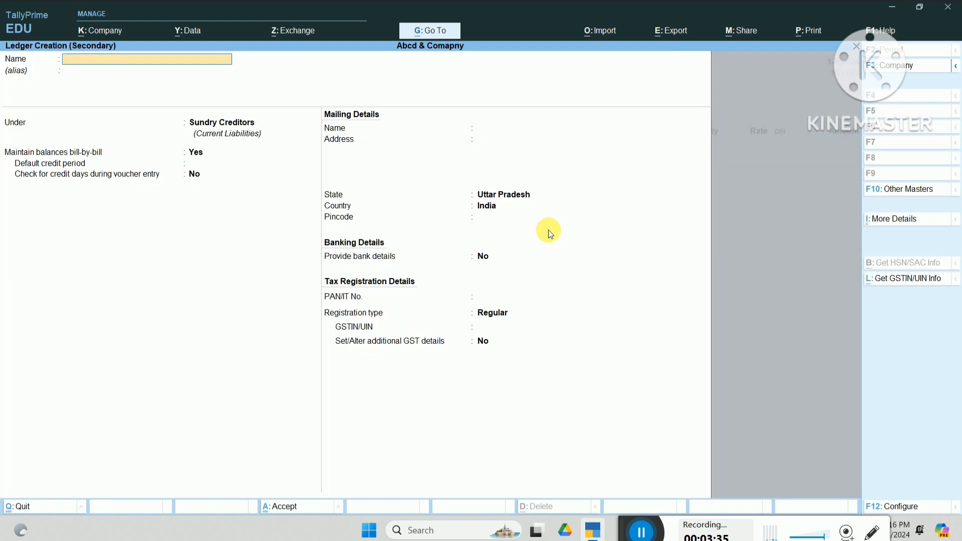
Name the ledger 'Purchase' under Purchase Accounts, keeping assessable value as Not Applicable
{"action": "type", "text": "Purchase"}
{"action": "key", "text": "BackSpace"}
{"action": "key", "text": "BackSpace"}
{"action": "key", "text": "BackSpace"}
{"action": "key", "text": "BackSpace"}
{"action": "type", "text": "ase"}
{"action": "key", "text": "Return"}
{"action": "key", "text": "Return"}
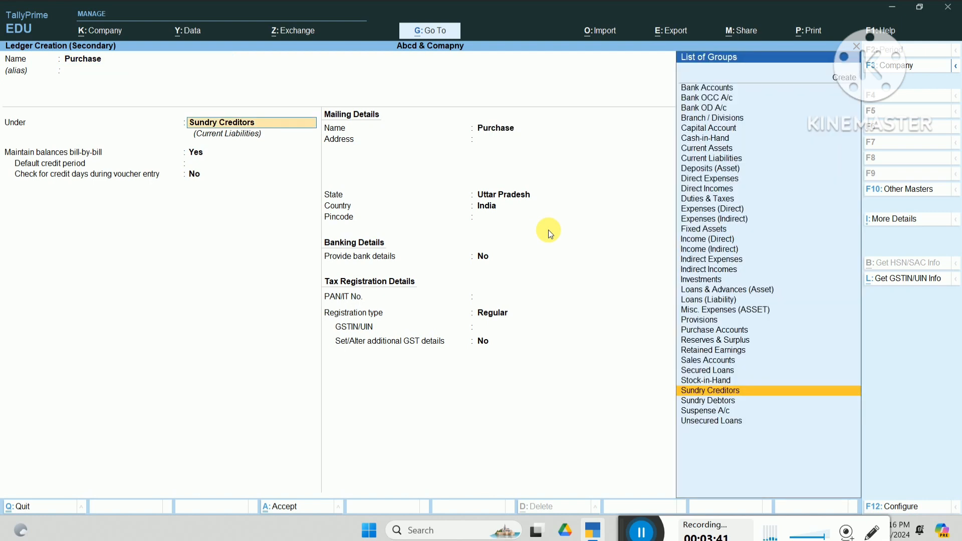
{"action": "type", "text": "Pur"}
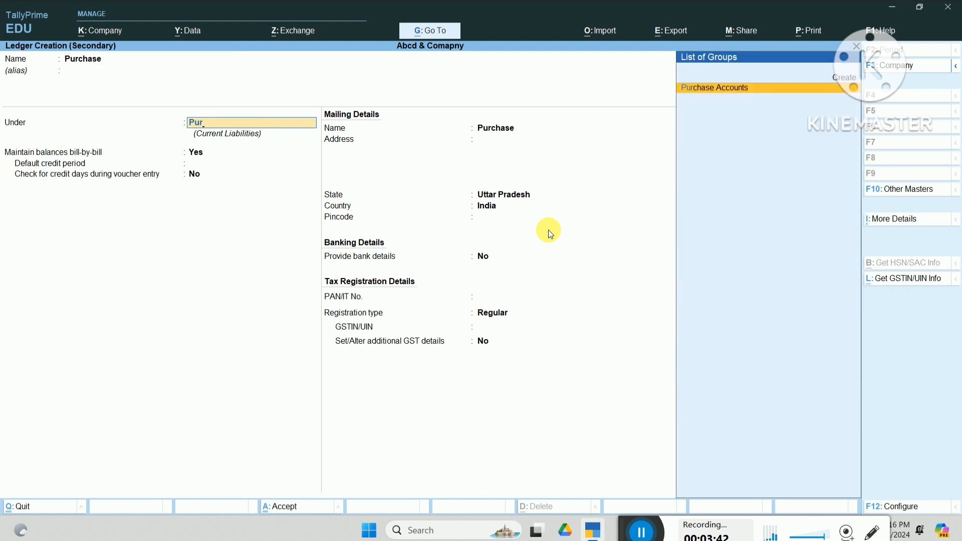
{"action": "key", "text": "Return"}
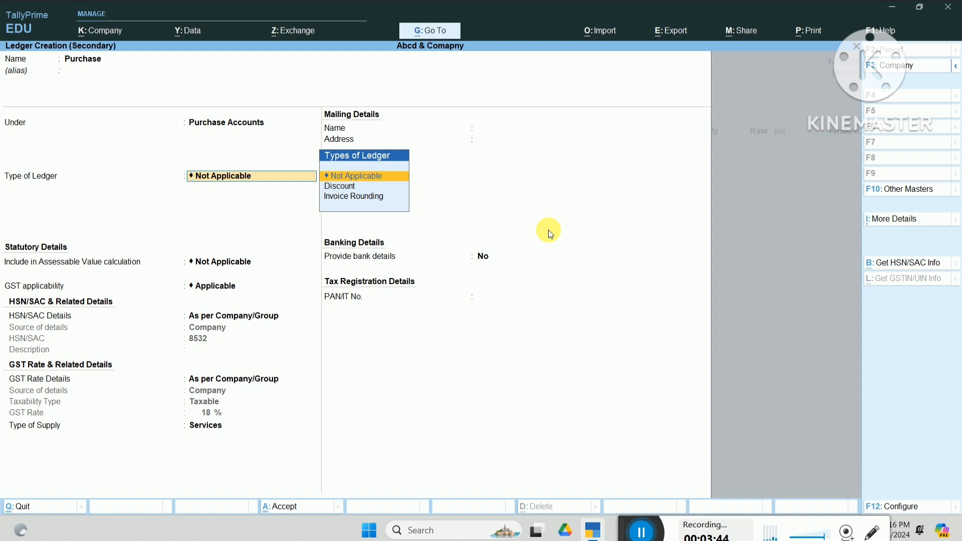
{"action": "key", "text": "Return"}
{"action": "key", "text": "Down"}
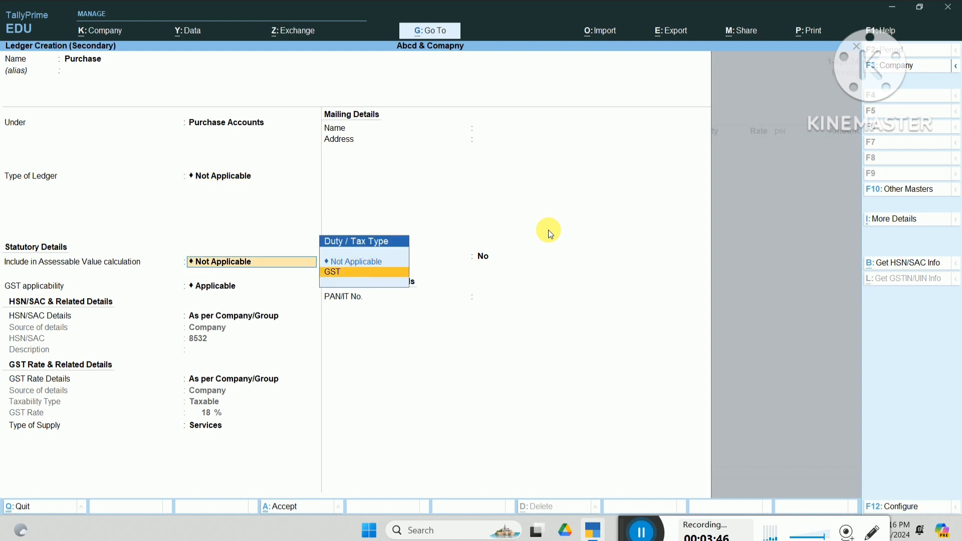
{"action": "key", "text": "Up"}
{"action": "key", "text": "Return"}
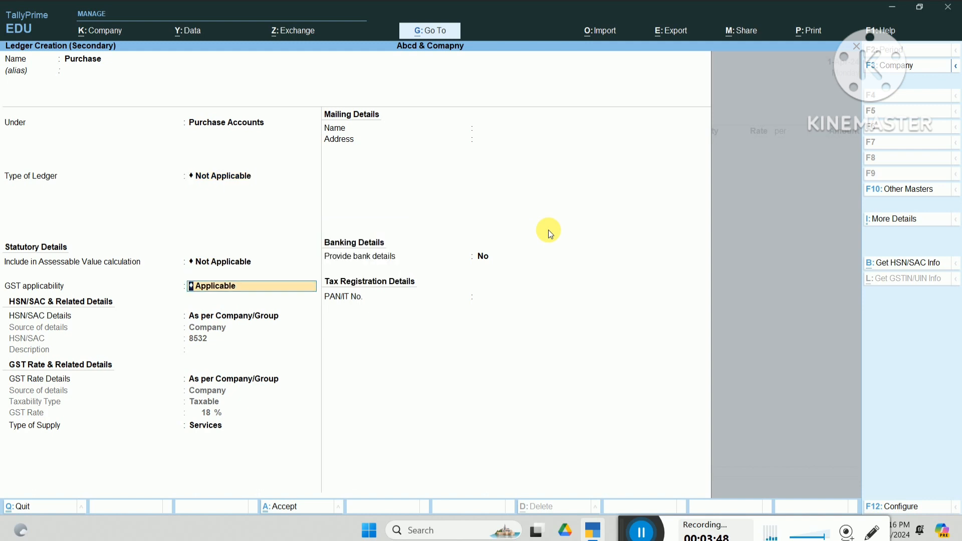
Specify HSN/SAC 8532 on the ledger and change its type of supply to Goods
{"action": "key", "text": "Return"}
{"action": "key", "text": "Down"}
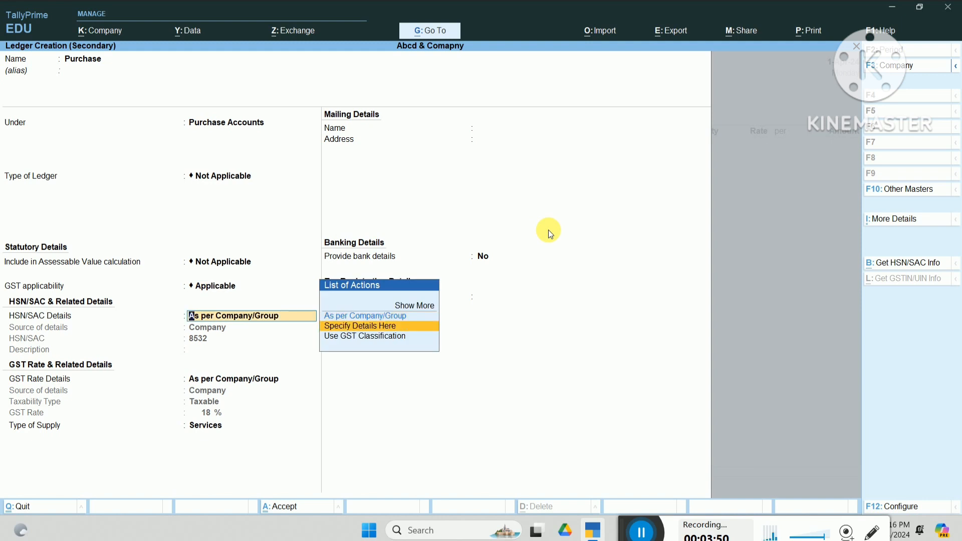
{"action": "key", "text": "Return"}
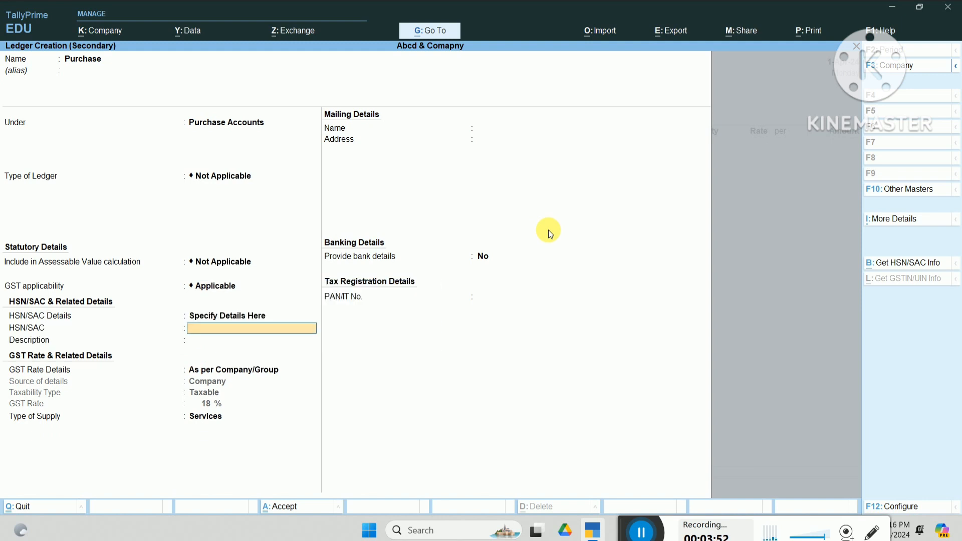
{"action": "type", "text": "8532"}
{"action": "key", "text": "Return"}
{"action": "key", "text": "Return"}
{"action": "key", "text": "Return"}
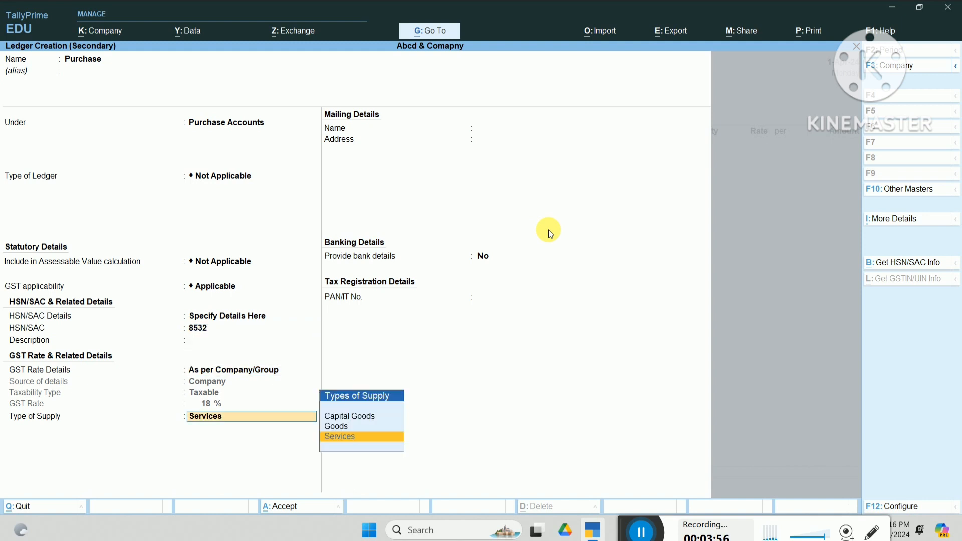
{"action": "key", "text": "Return"}
{"action": "key", "text": "BackSpace"}
{"action": "key", "text": "Up"}
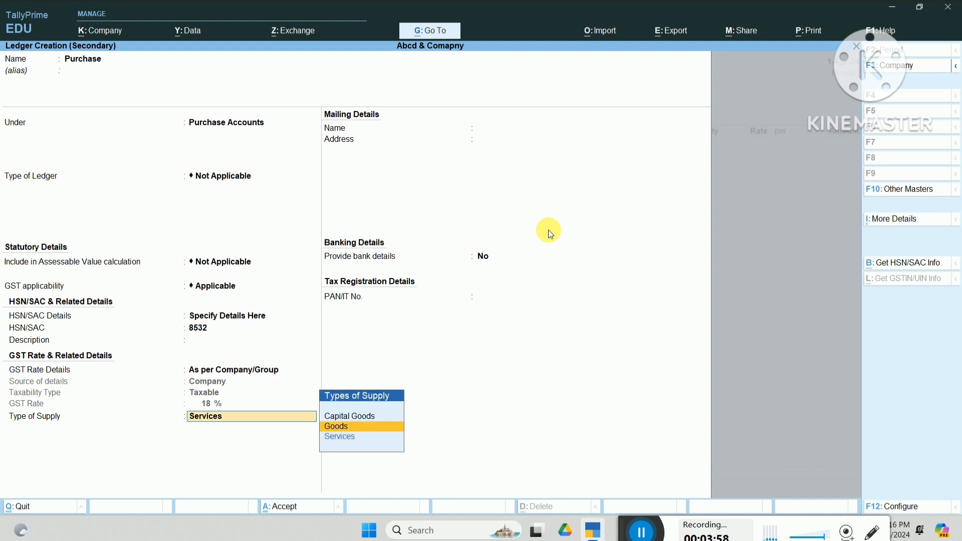
{"action": "key", "text": "Return"}
{"action": "key", "text": "Return"}
{"action": "key", "text": "Return"}
{"action": "key", "text": "Return"}
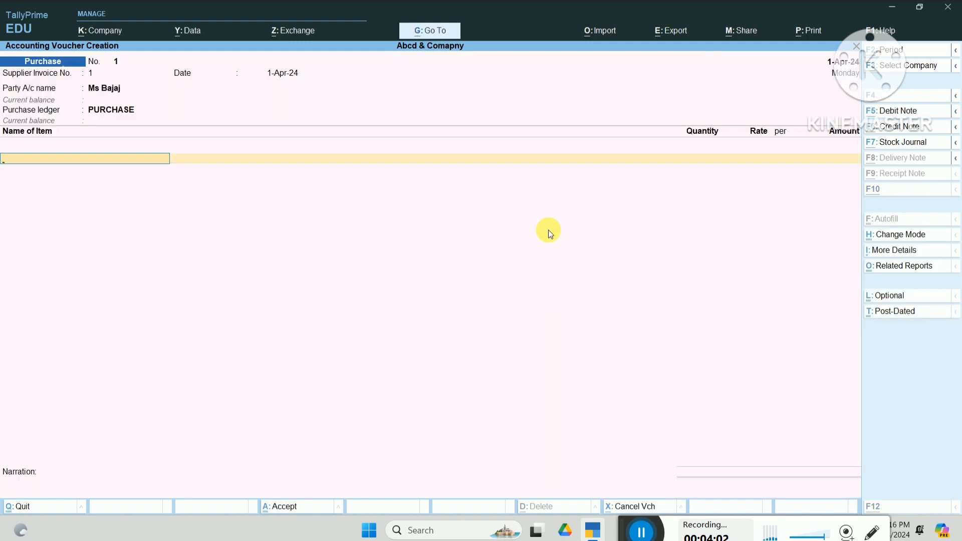
Create a new stock item named 'Sodium' on the first item line
{"action": "key", "text": "alt+c"}
{"action": "type", "text": "Sodi"}
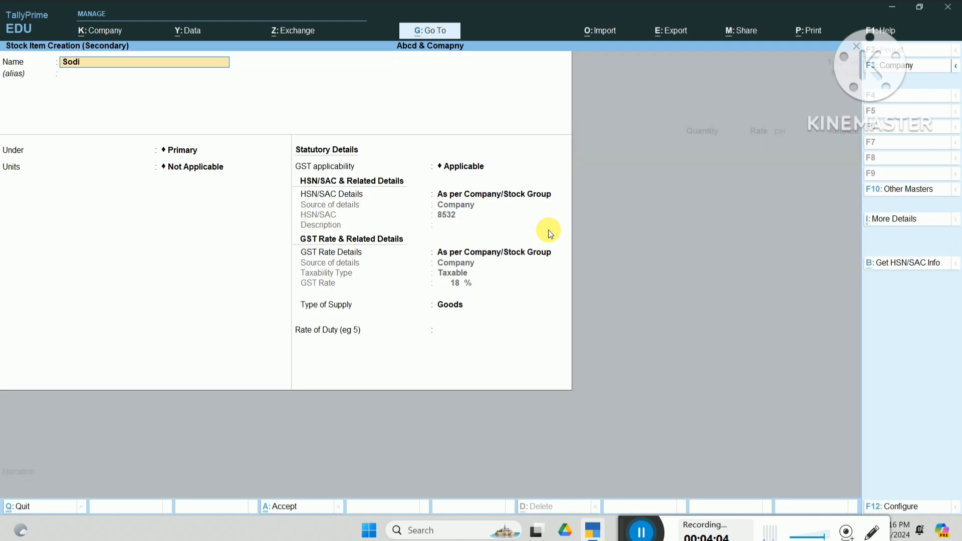
{"action": "key", "text": "BackSpace"}
{"action": "type", "text": "ium"}
{"action": "key", "text": "Return"}
{"action": "key", "text": "Return"}
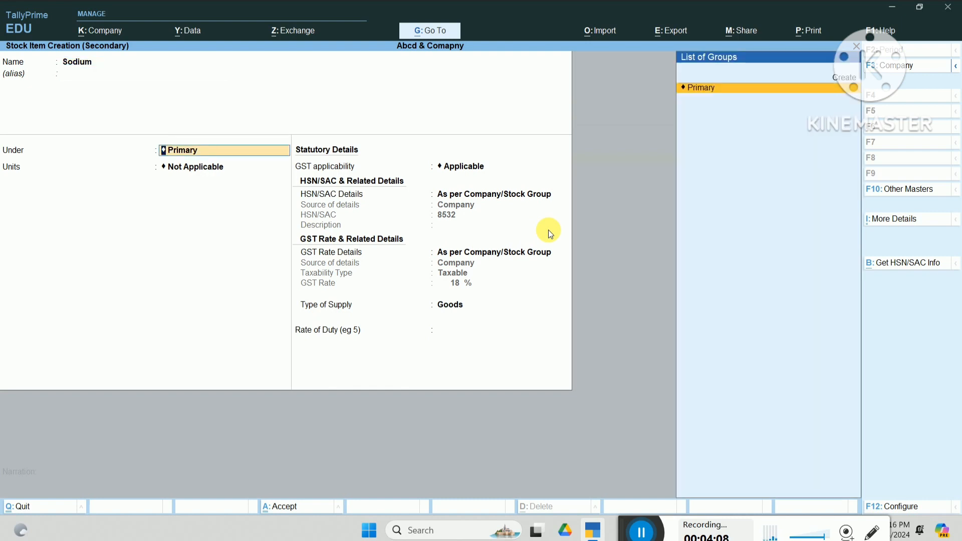
{"action": "key", "text": "Return"}
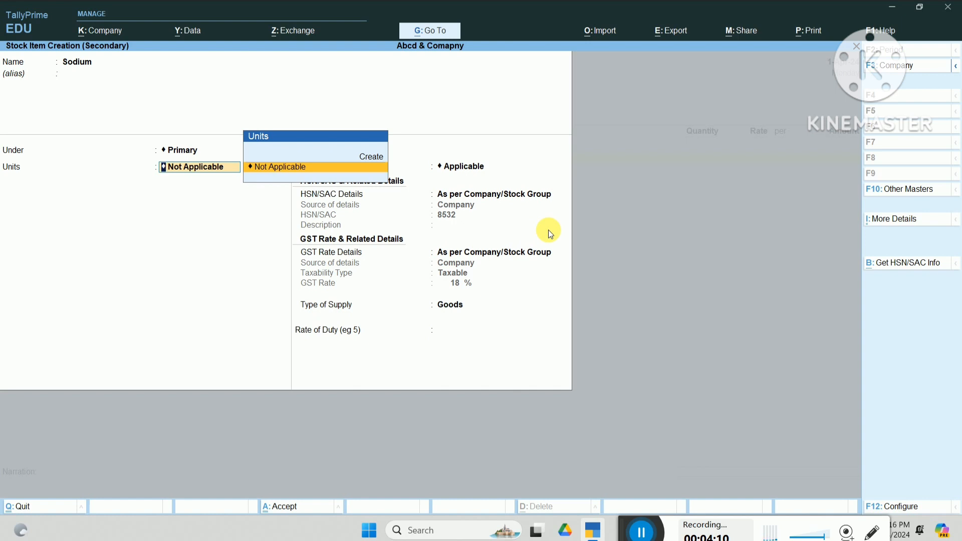
Create unit 'pc' (formal name Peace, UQC PCS-PIECES, 0 decimals) and finish Sodium with Goods supply
{"action": "key", "text": "alt+c"}
{"action": "type", "text": "pc"}
{"action": "key", "text": "Return"}
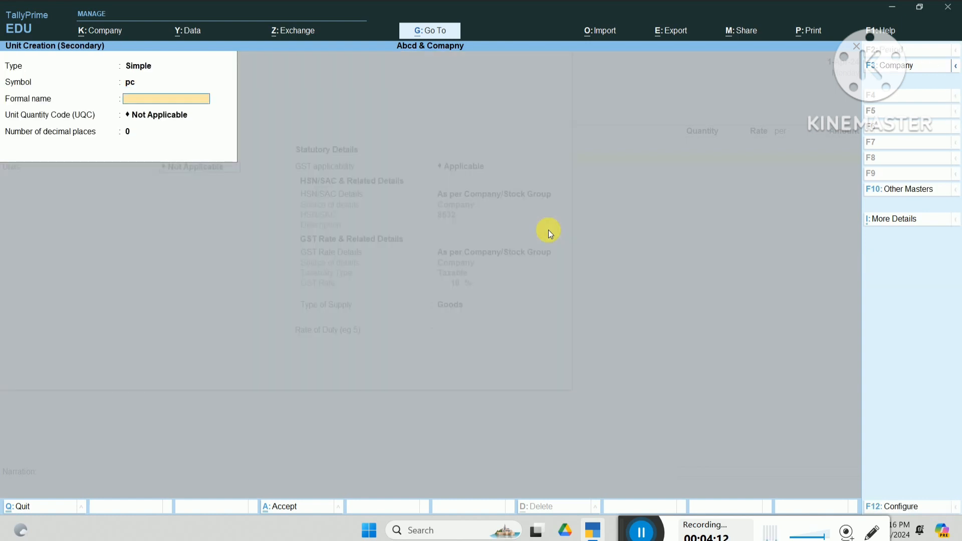
{"action": "type", "text": "Peace"}
{"action": "key", "text": "Return"}
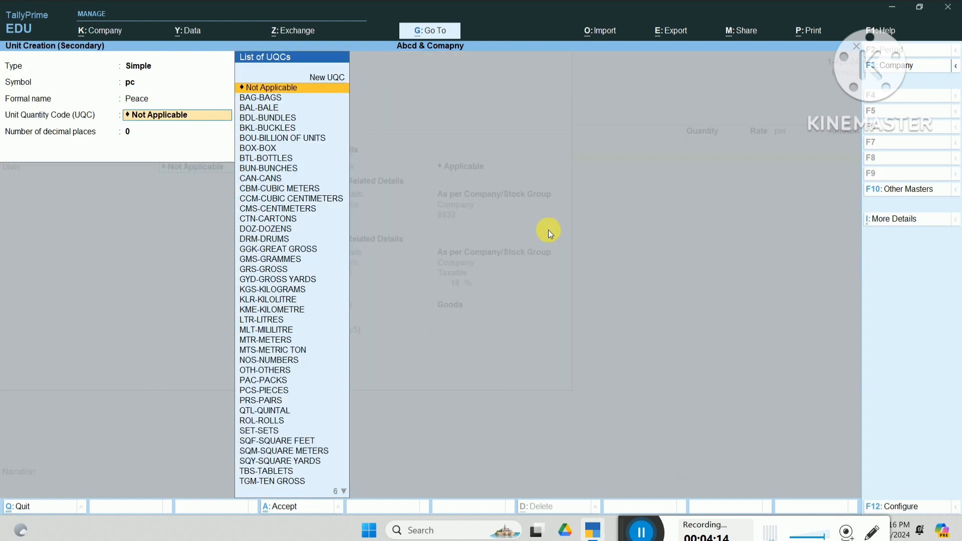
{"action": "type", "text": "pcs"}
{"action": "key", "text": "Return"}
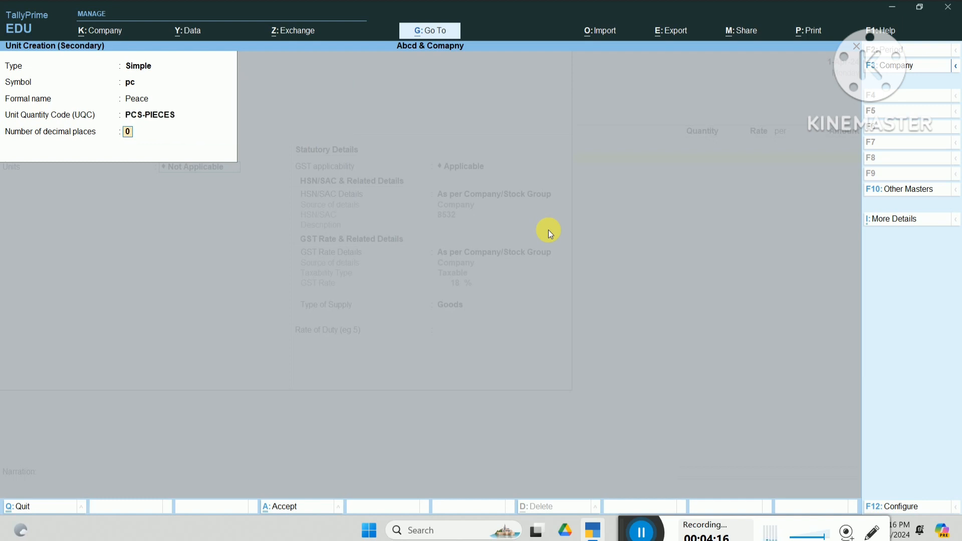
{"action": "key", "text": "Return"}
{"action": "key", "text": "Return"}
{"action": "key", "text": "Return"}
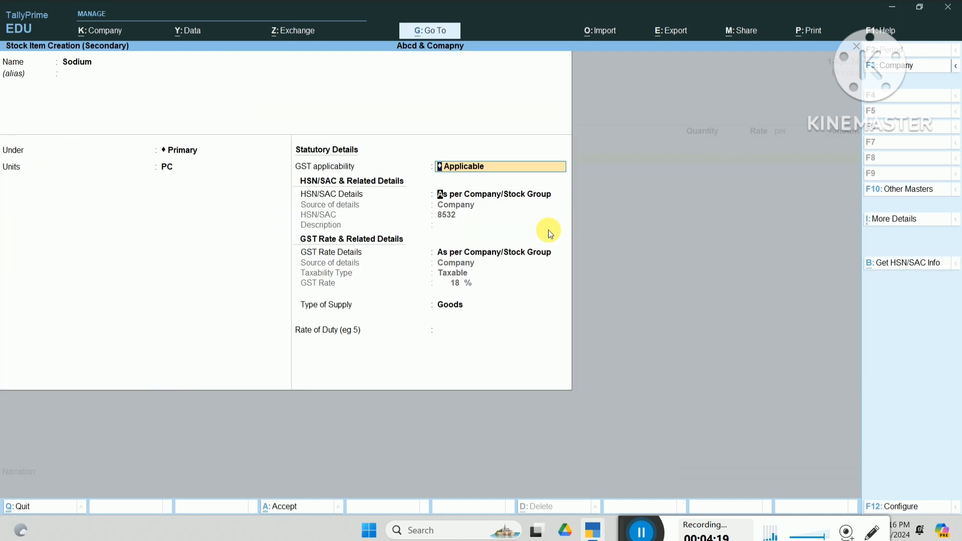
{"action": "key", "text": "Return"}
{"action": "key", "text": "Return"}
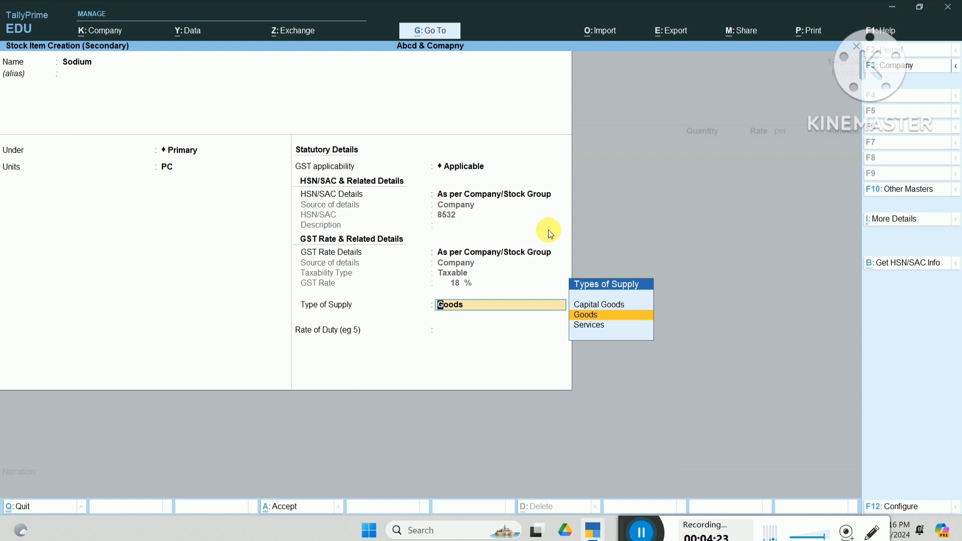
{"action": "key", "text": "Return"}
{"action": "key", "text": "Return"}
{"action": "key", "text": "Return"}
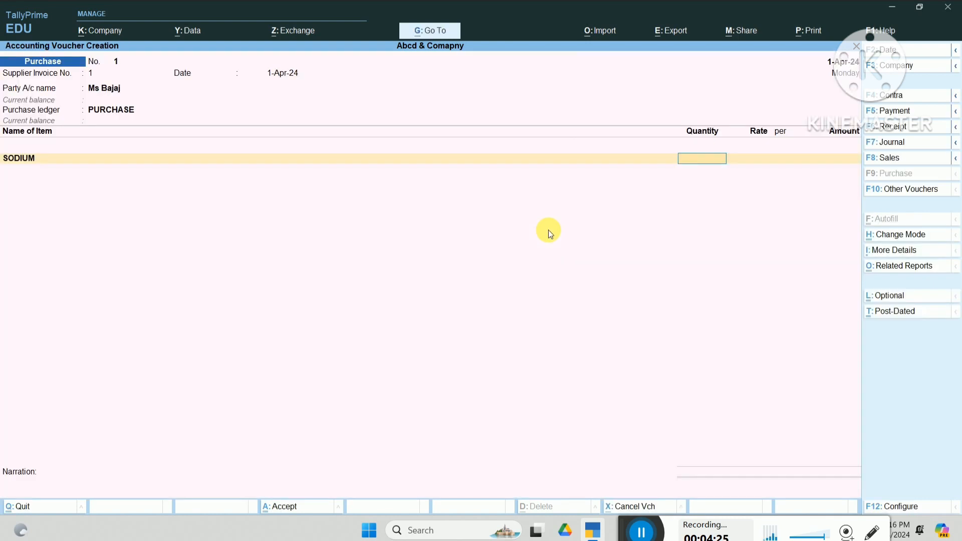
Enter 10 PC of Sodium at 750 per PC, accept its GST rate details, and start the next row
{"action": "type", "text": "10"}
{"action": "key", "text": "Return"}
{"action": "type", "text": "750"}
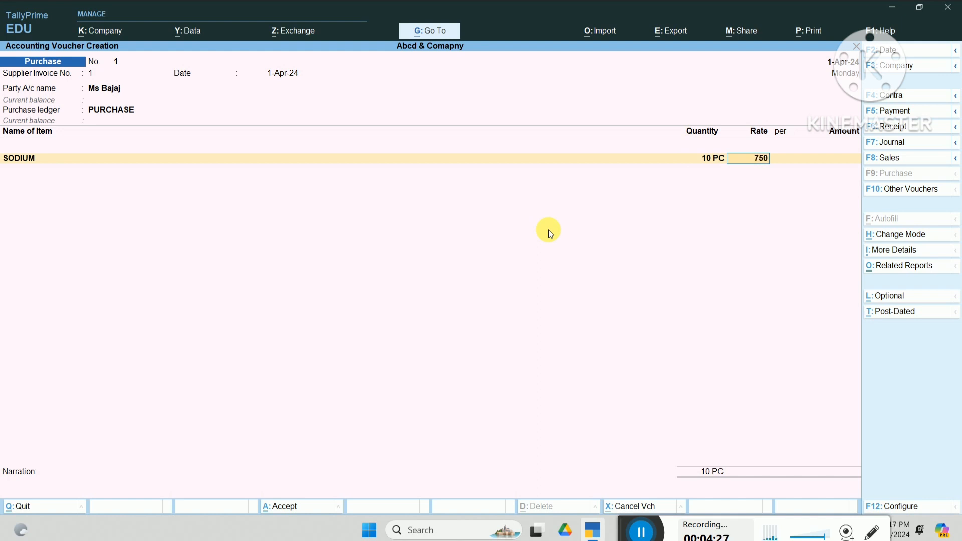
{"action": "key", "text": "Return"}
{"action": "key", "text": "Return"}
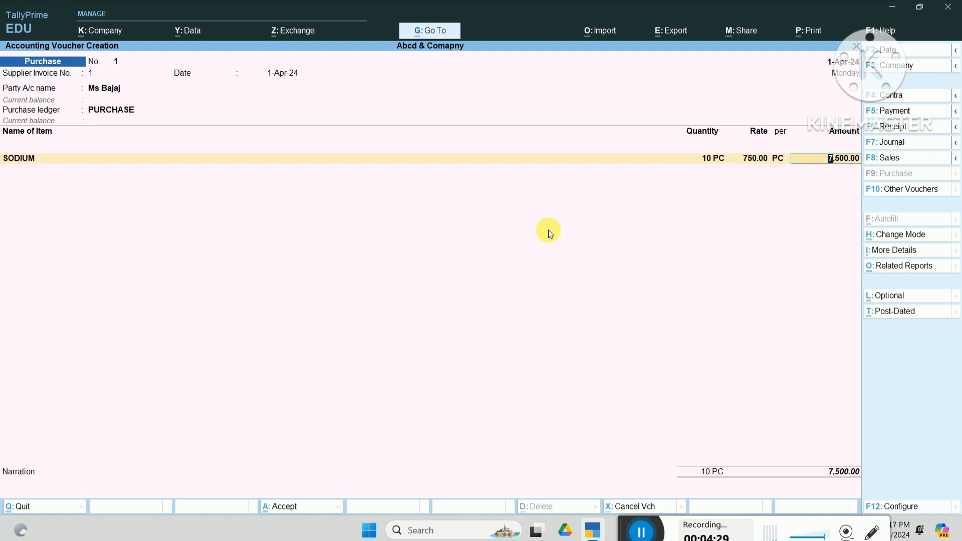
{"action": "key", "text": "Return"}
{"action": "key", "text": "Return"}
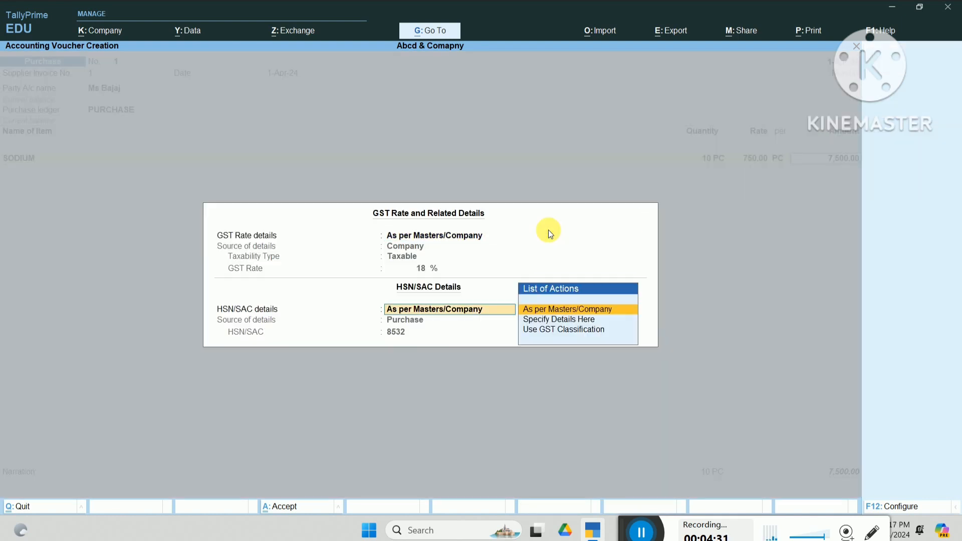
{"action": "key", "text": "Return"}
{"action": "key", "text": "Return"}
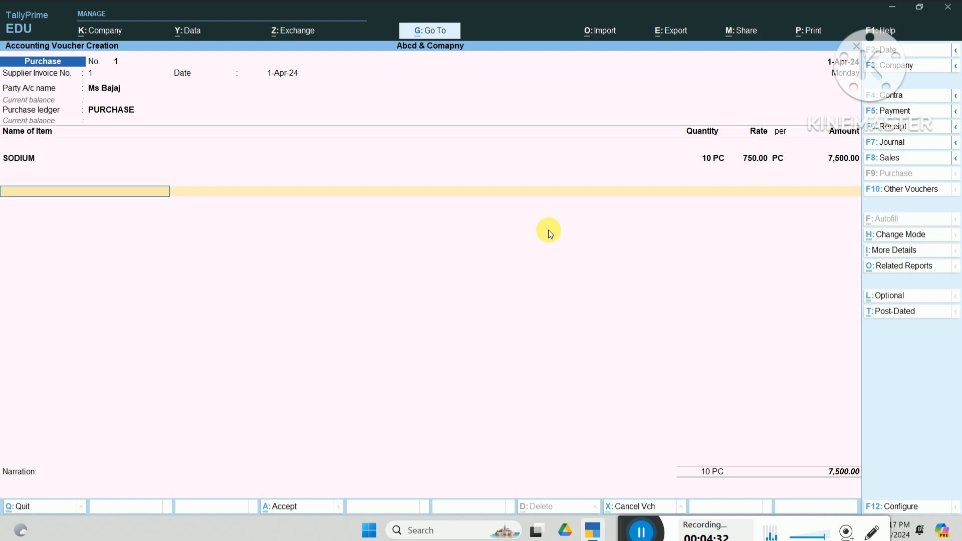
{"action": "type", "text": "S"}
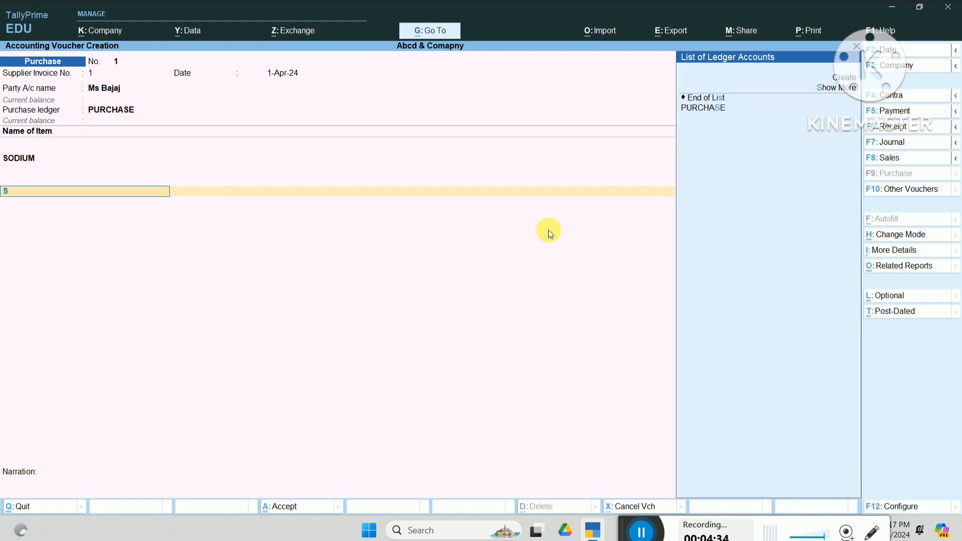
Create ledger 'Sgst@9%' under Duties & Taxes with duty type GST and tax type SGST/UTGST
{"action": "key", "text": "alt+c"}
{"action": "type", "text": "S"}
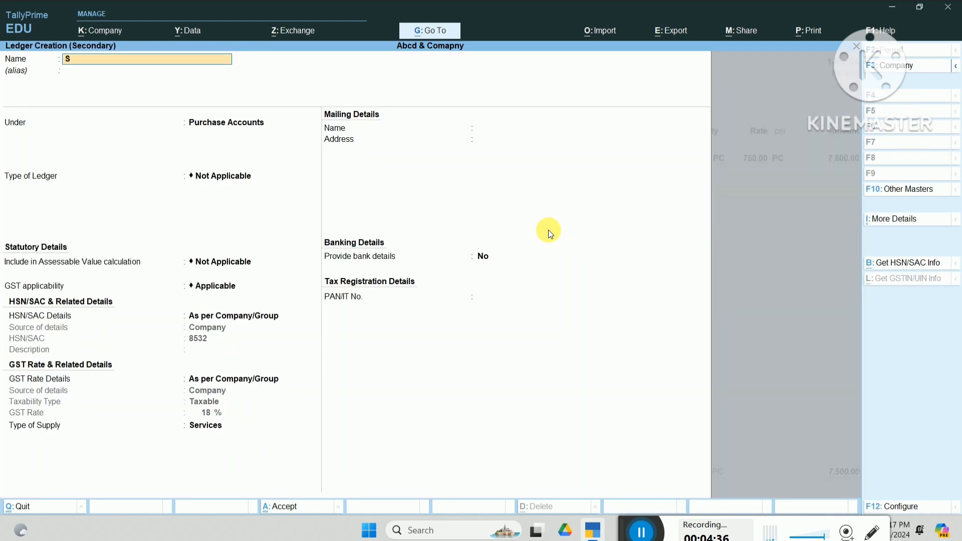
{"action": "type", "text": "gst@9%"}
{"action": "key", "text": "Return"}
{"action": "key", "text": "Return"}
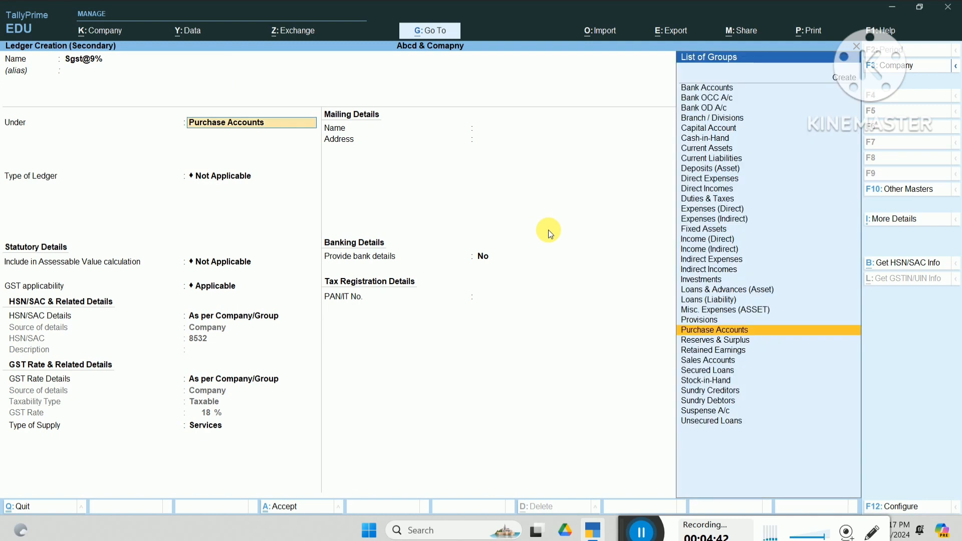
{"action": "type", "text": "Du"}
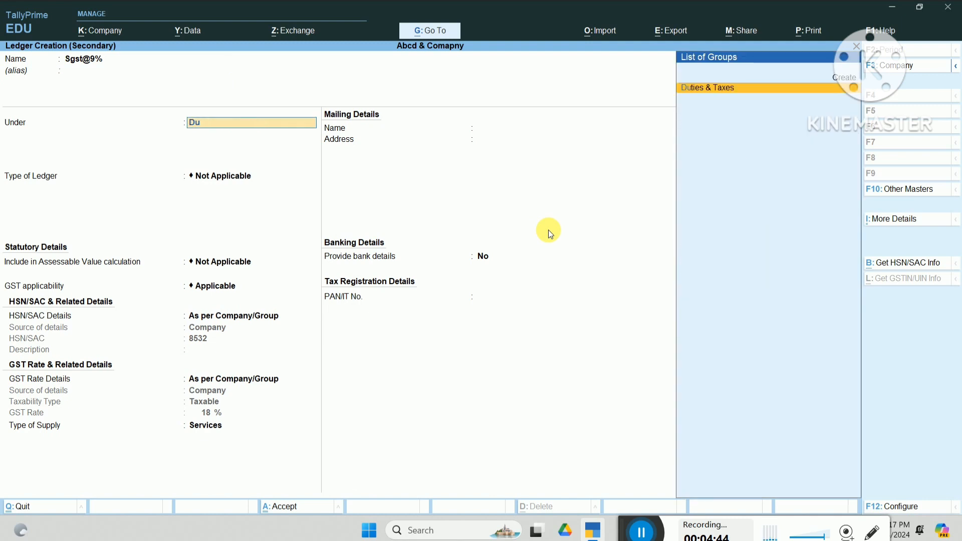
{"action": "key", "text": "Return"}
{"action": "key", "text": "Up"}
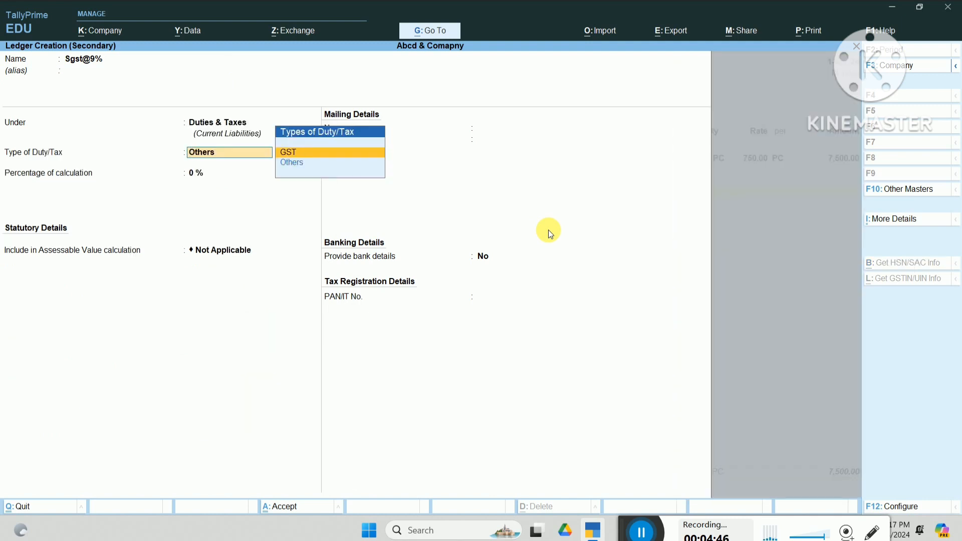
{"action": "key", "text": "Return"}
{"action": "key", "text": "Down"}
{"action": "key", "text": "Down"}
{"action": "key", "text": "Return"}
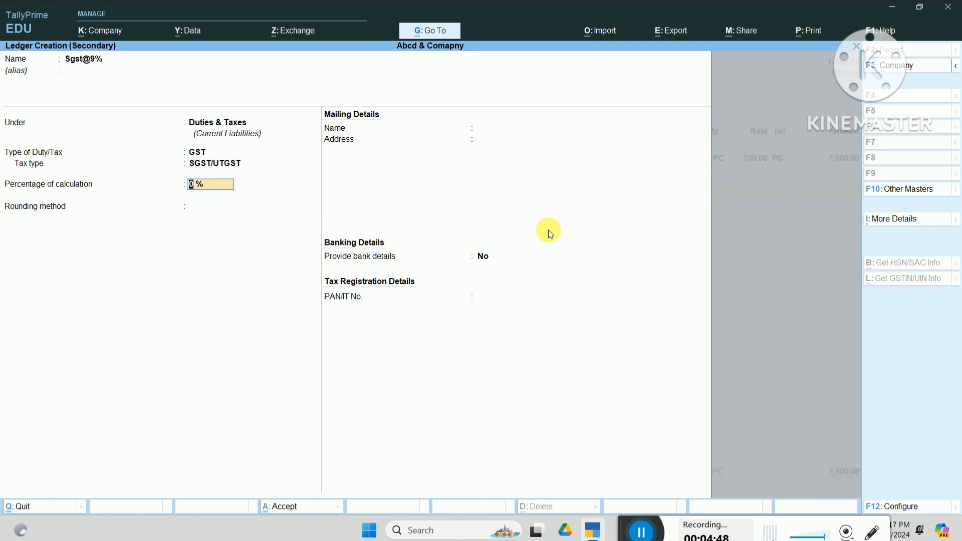
{"action": "key", "text": "Return"}
{"action": "key", "text": "Return"}
{"action": "key", "text": "Return"}
{"action": "key", "text": "Return"}
{"action": "key", "text": "Return"}
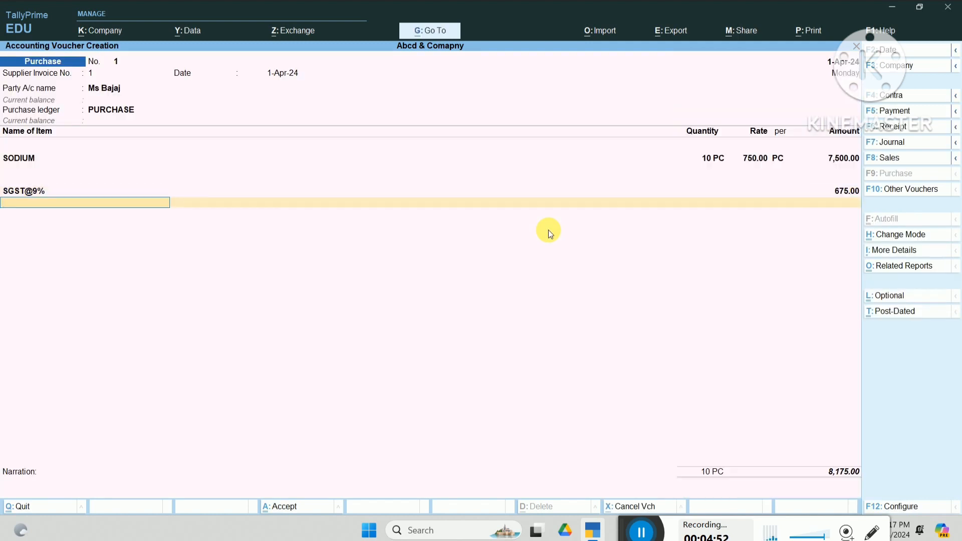
Create a new ledger named Cgst@9% on the next voucher row
{"action": "key", "text": "alt+c"}
{"action": "type", "text": "C"}
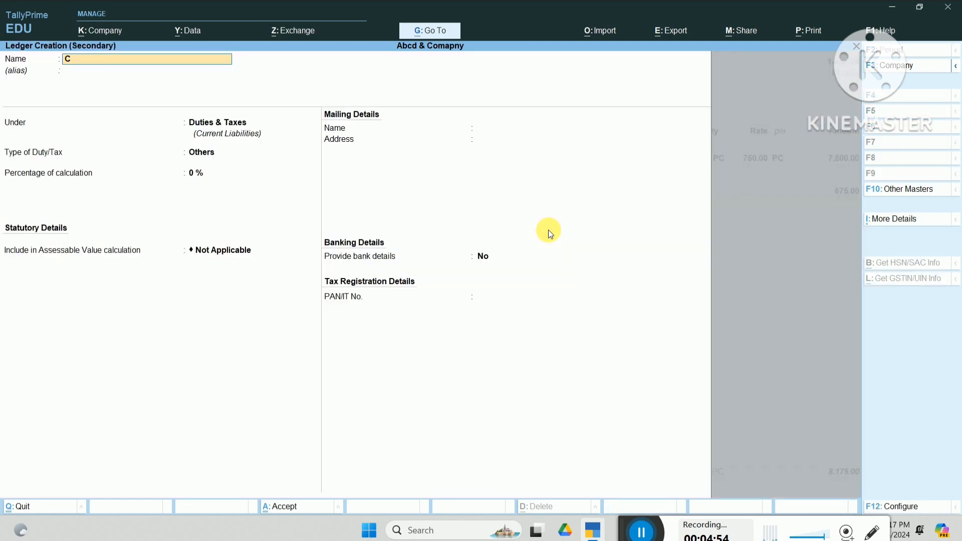
{"action": "type", "text": "gst@9%"}
{"action": "key", "text": "Return"}
Set it under Duties & Taxes, GST duty type, CGST tax type at 9%, adding 675.00
{"action": "key", "text": "Return"}
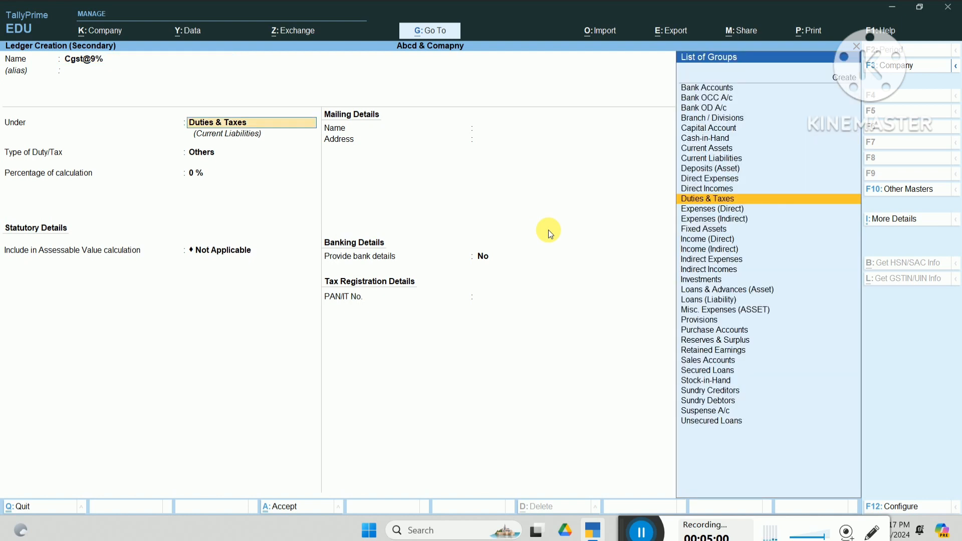
{"action": "key", "text": "Return"}
{"action": "key", "text": "Up"}
{"action": "key", "text": "Return"}
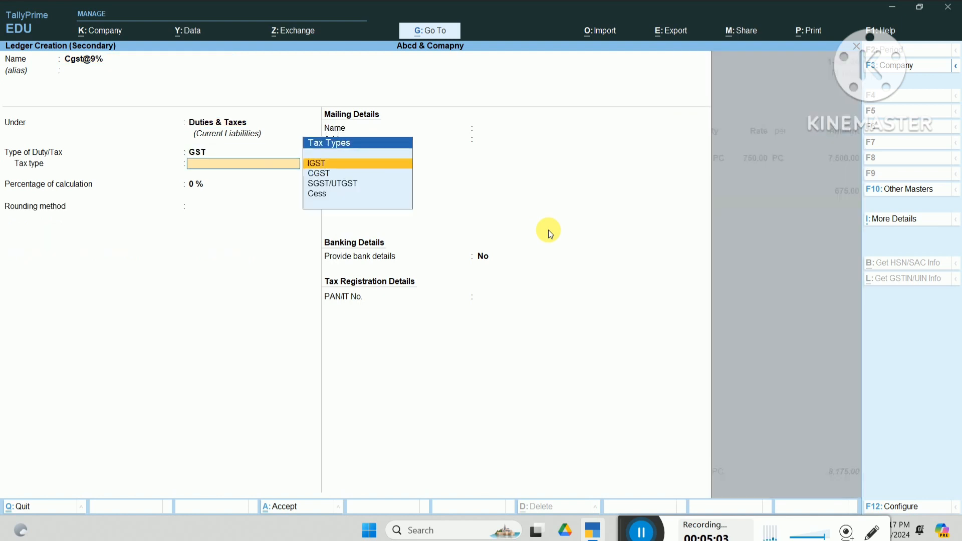
{"action": "key", "text": "Down"}
{"action": "key", "text": "Return"}
{"action": "type", "text": "9"}
{"action": "key", "text": "Return"}
{"action": "key", "text": "Return"}
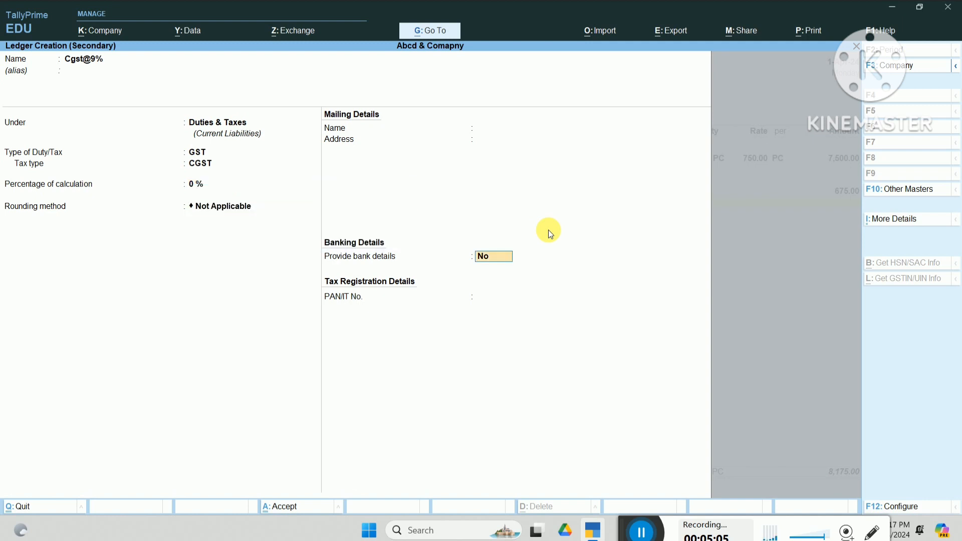
{"action": "key", "text": "Return"}
{"action": "key", "text": "Return"}
{"action": "key", "text": "Return"}
{"action": "key", "text": "Return"}
{"action": "key", "text": "Return"}
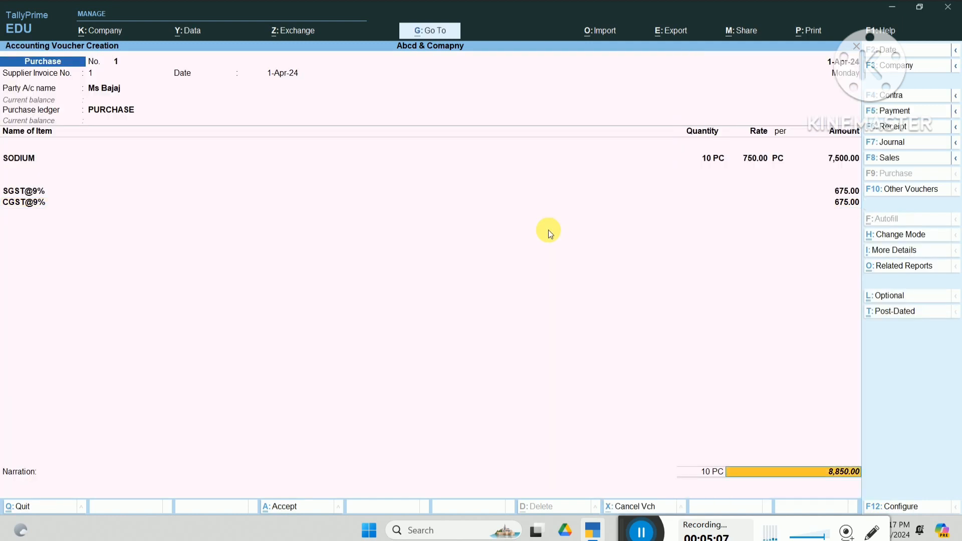
{"action": "key", "text": "Return"}
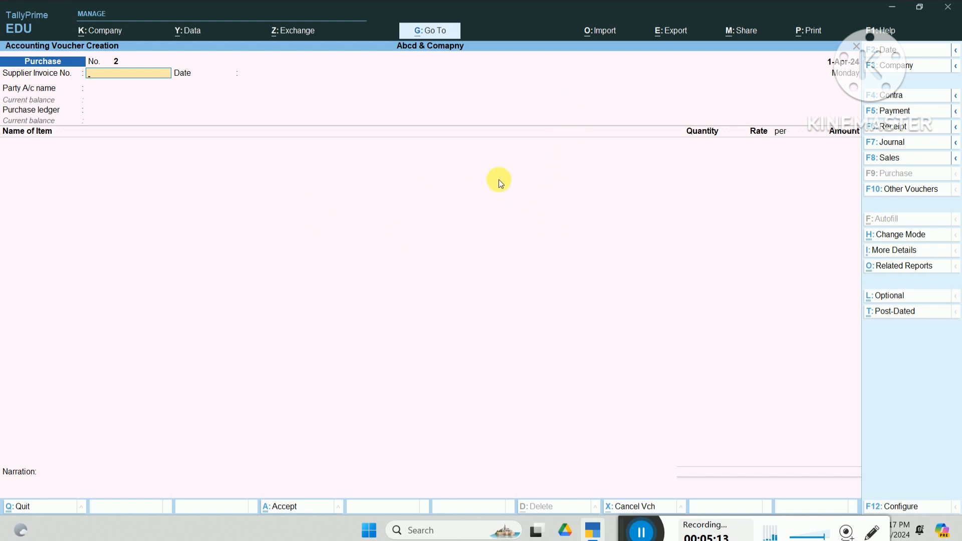
Go back from blank voucher No. 2 to review saved purchase voucher No. 1 (8,850.00)
{"action": "key", "text": "Page_Up"}
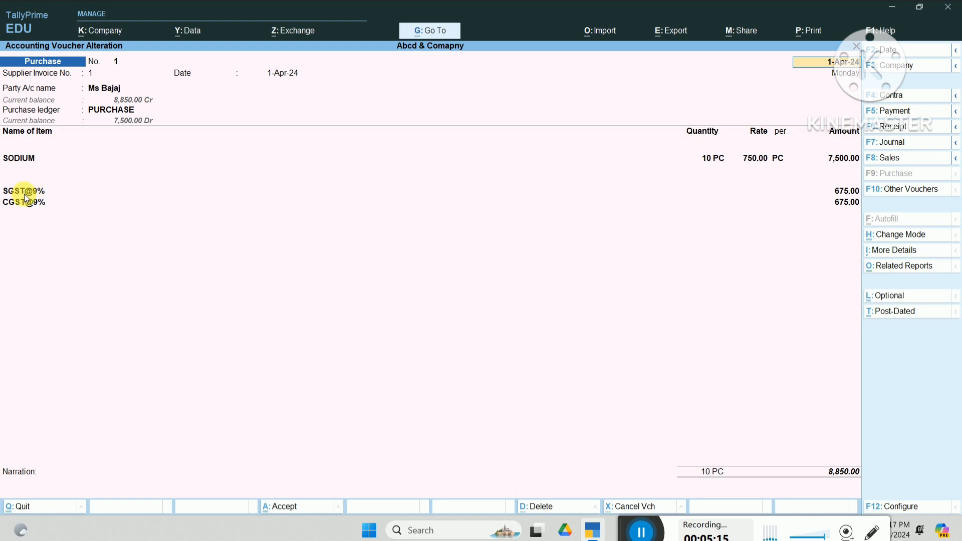